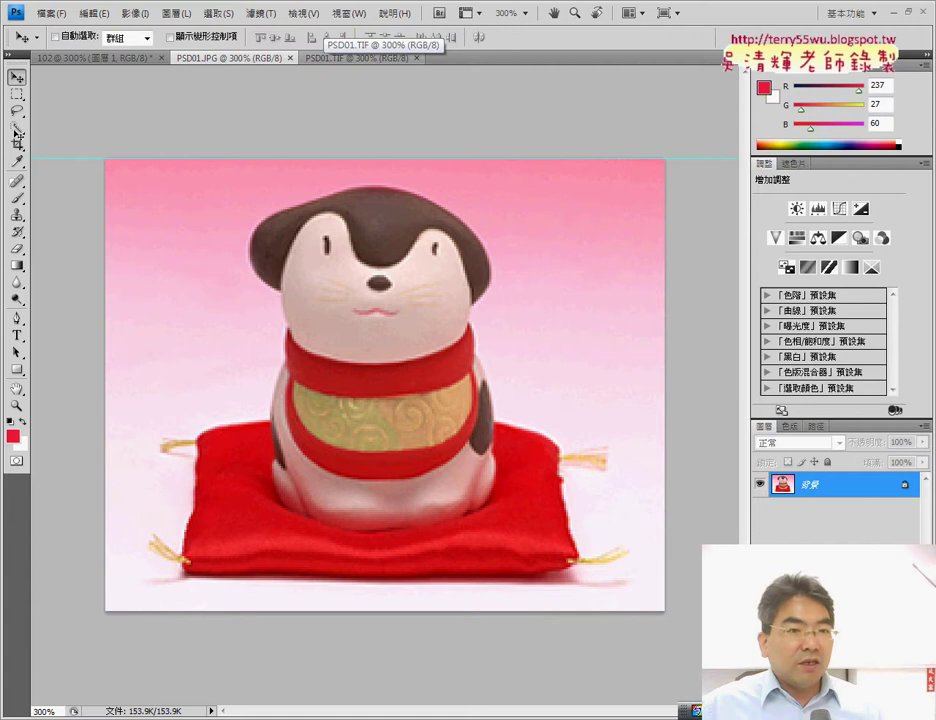
# Select the pale lower pink background around the cushion and tassels with the Magic Wand (tolerance 32)
pyautogui.click(17, 129)
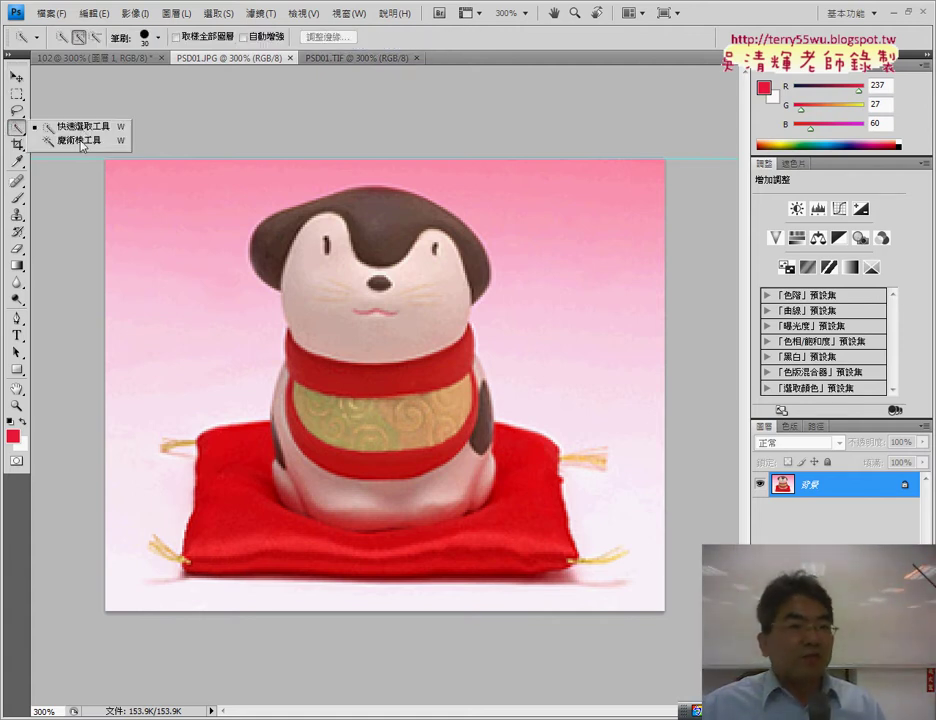
pyautogui.click(81, 140)
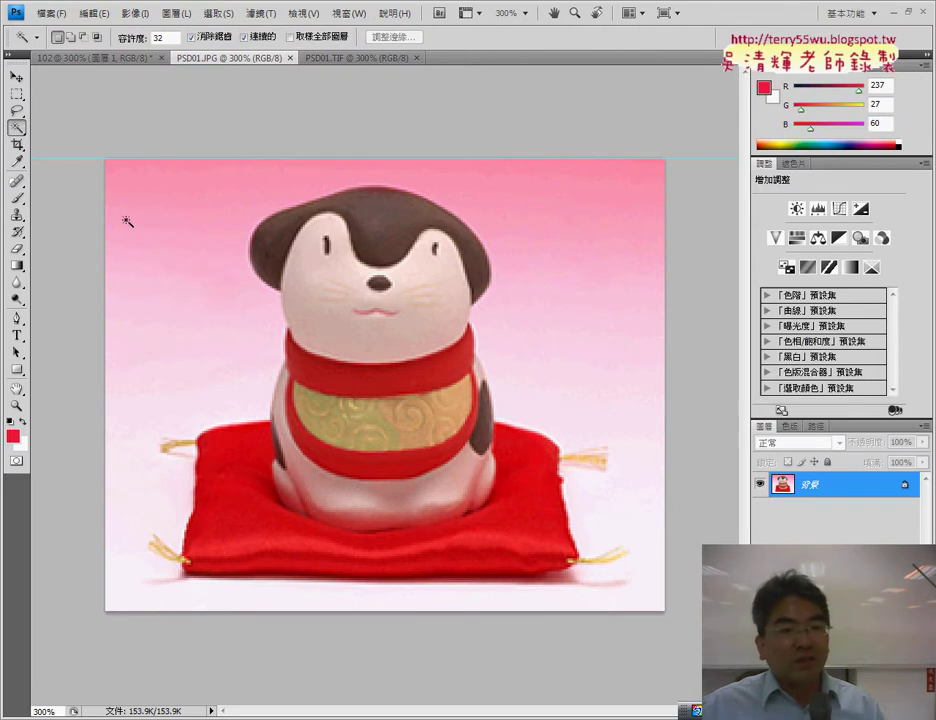
pyautogui.click(215, 234)
pyautogui.click(537, 351)
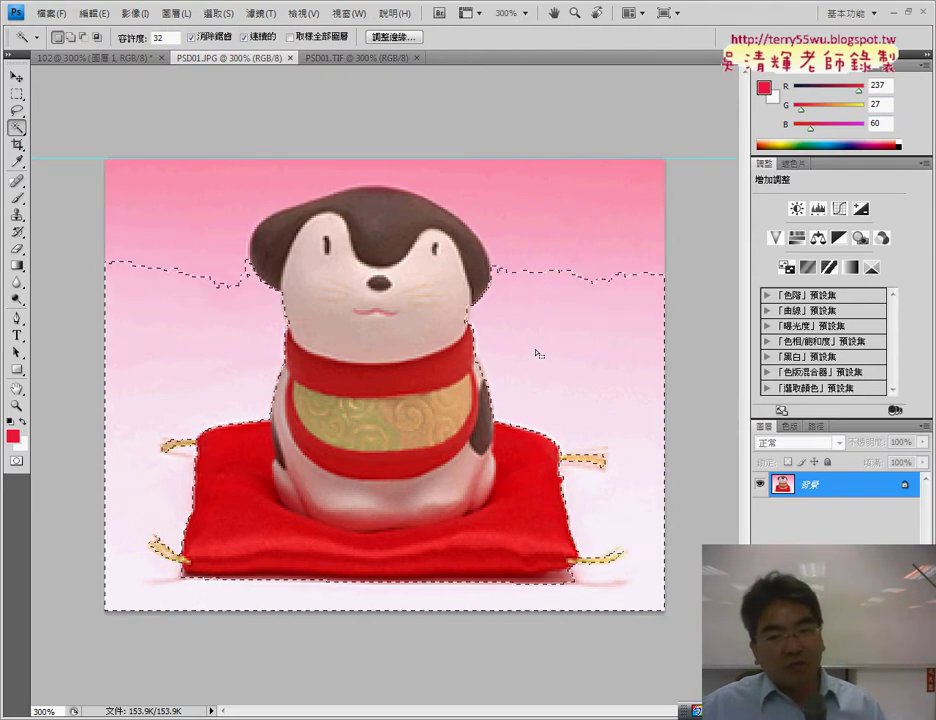
pyautogui.click(579, 238)
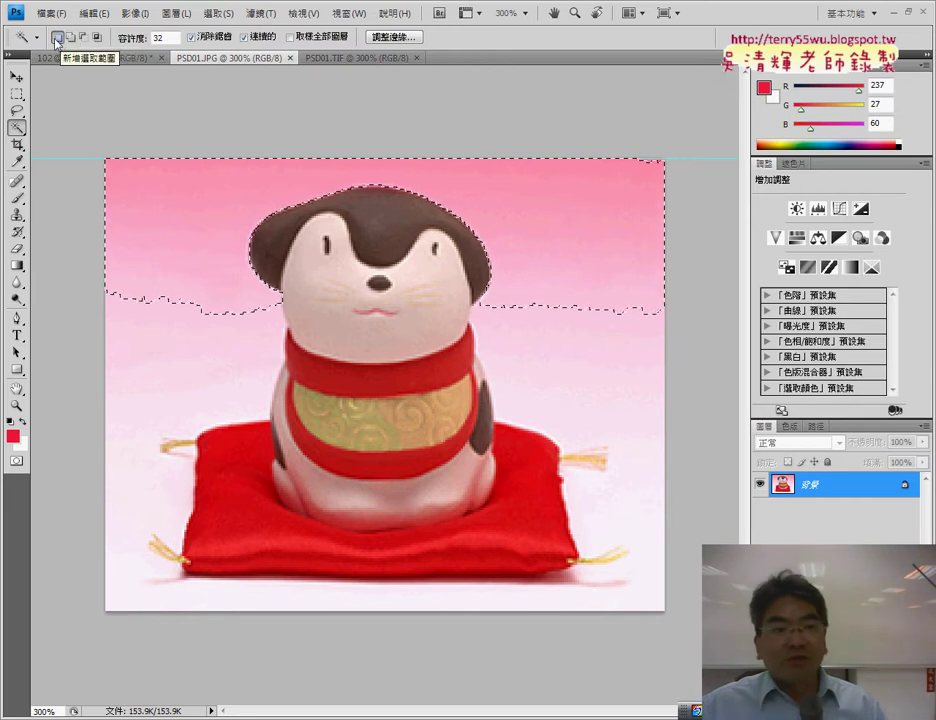
pyautogui.click(626, 405)
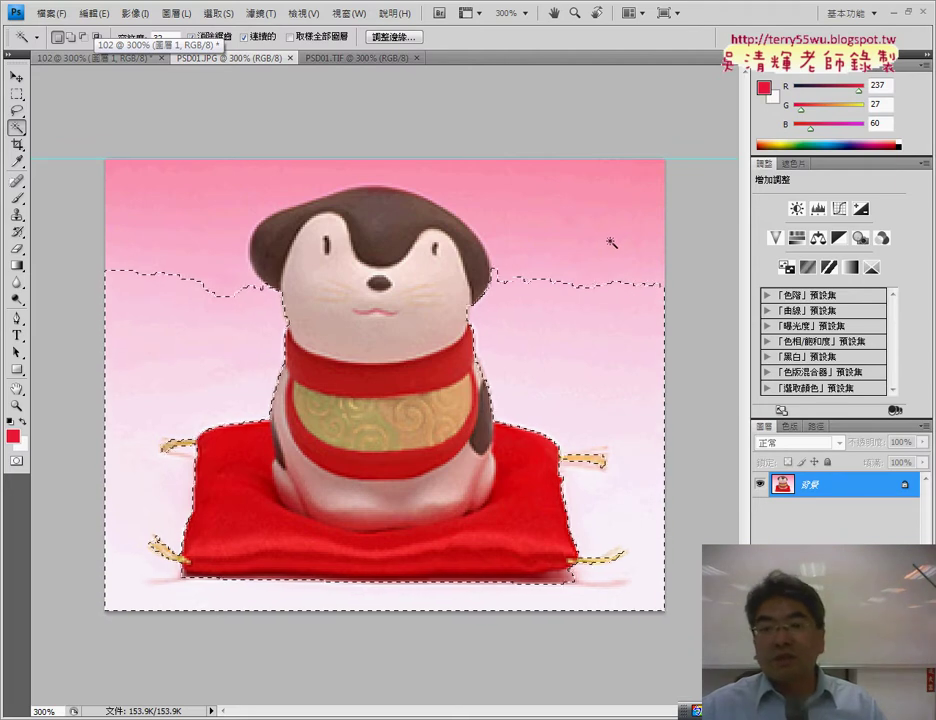
# Switch the Magic Wand to Add to Selection and add the upper pink background
pyautogui.click(73, 40)
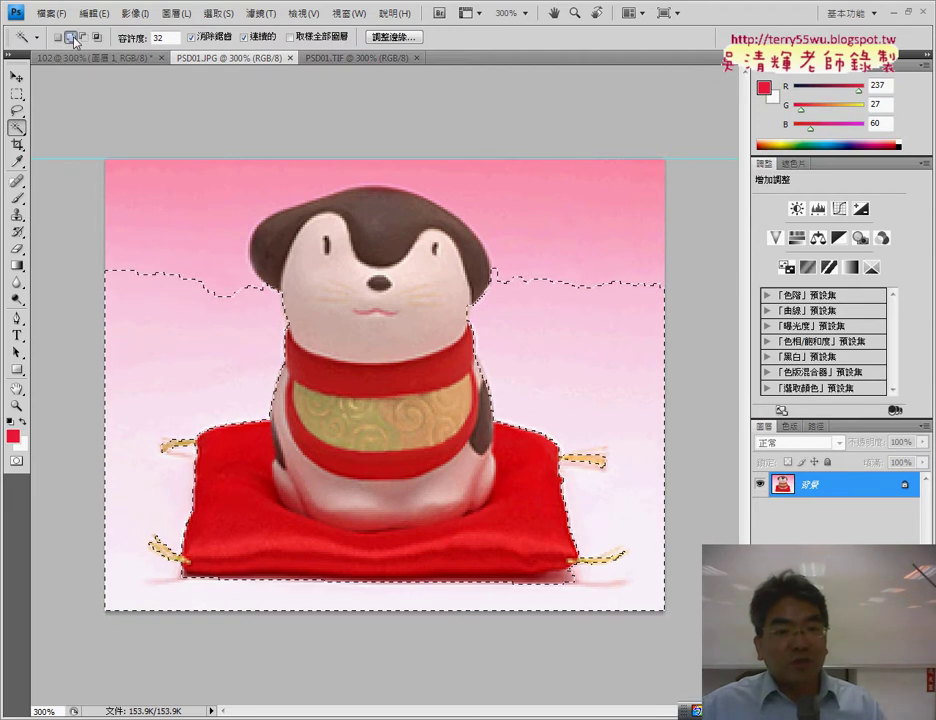
pyautogui.click(580, 233)
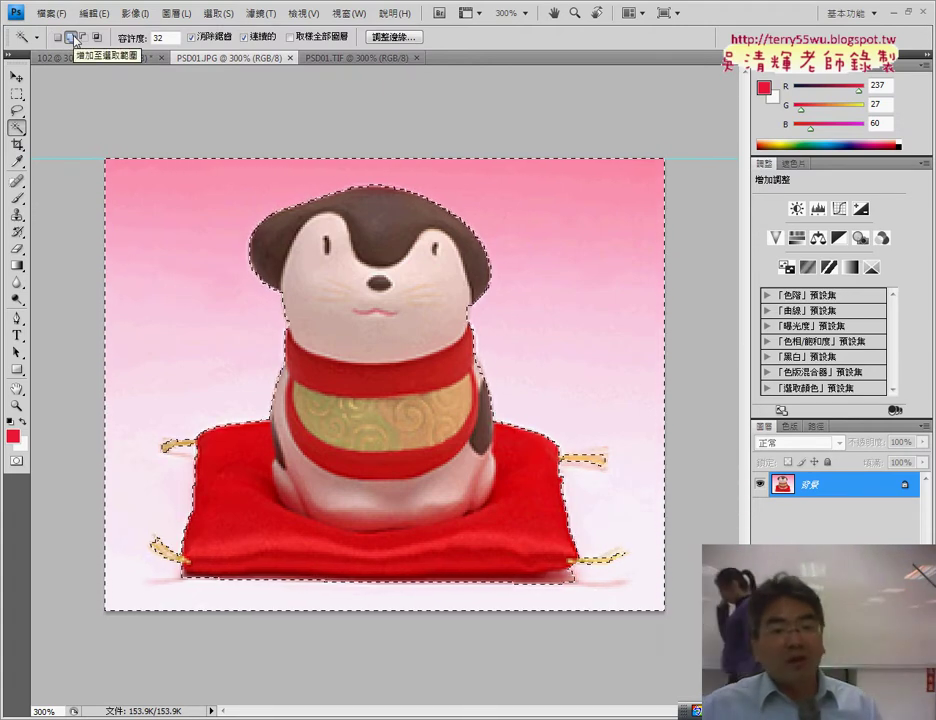
pyautogui.click(71, 37)
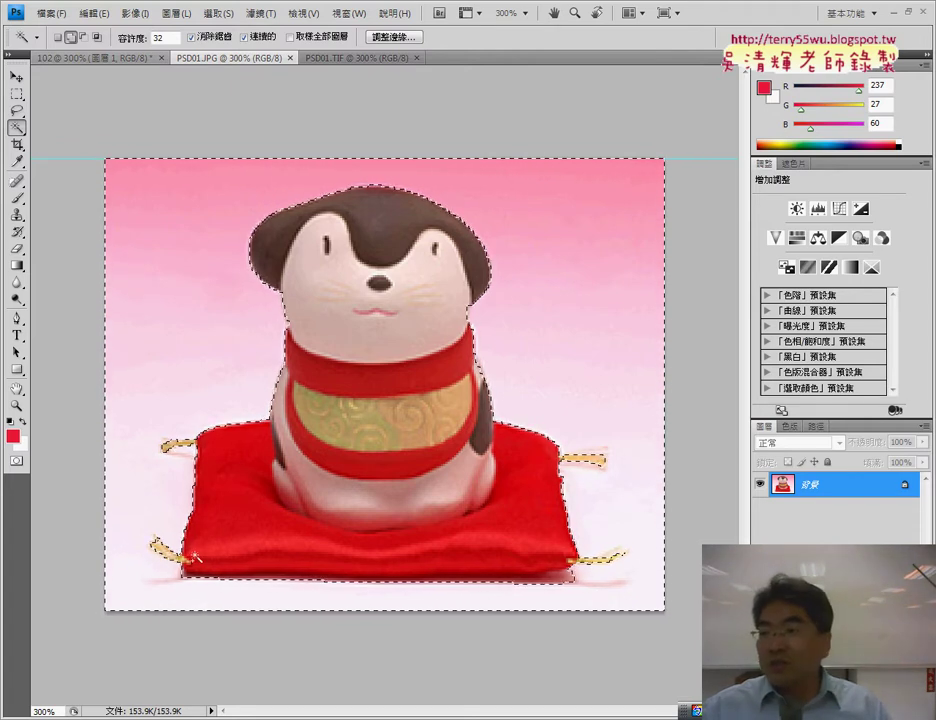
# Invert the selection with Select > Inverse (選取 > 反轉) and switch to the Lasso tool
pyautogui.click(217, 14)
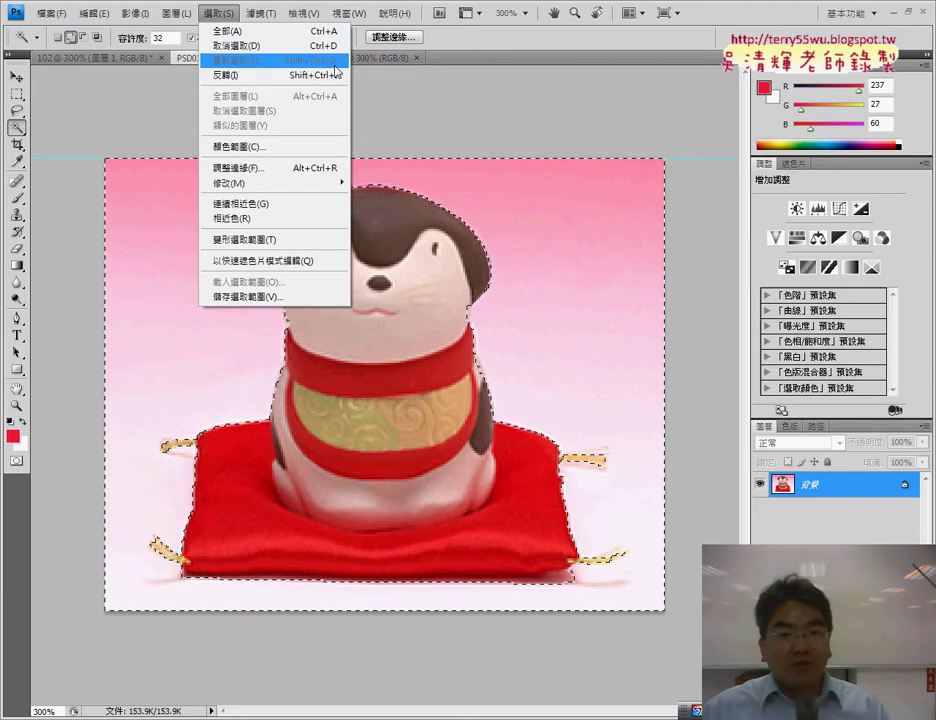
pyautogui.click(238, 73)
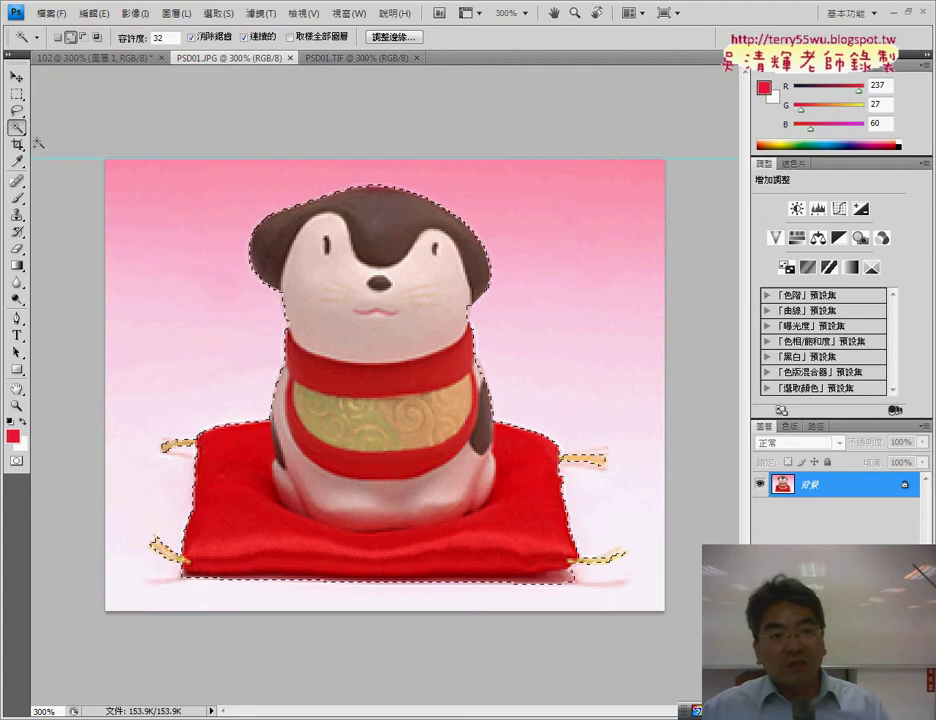
pyautogui.click(17, 110)
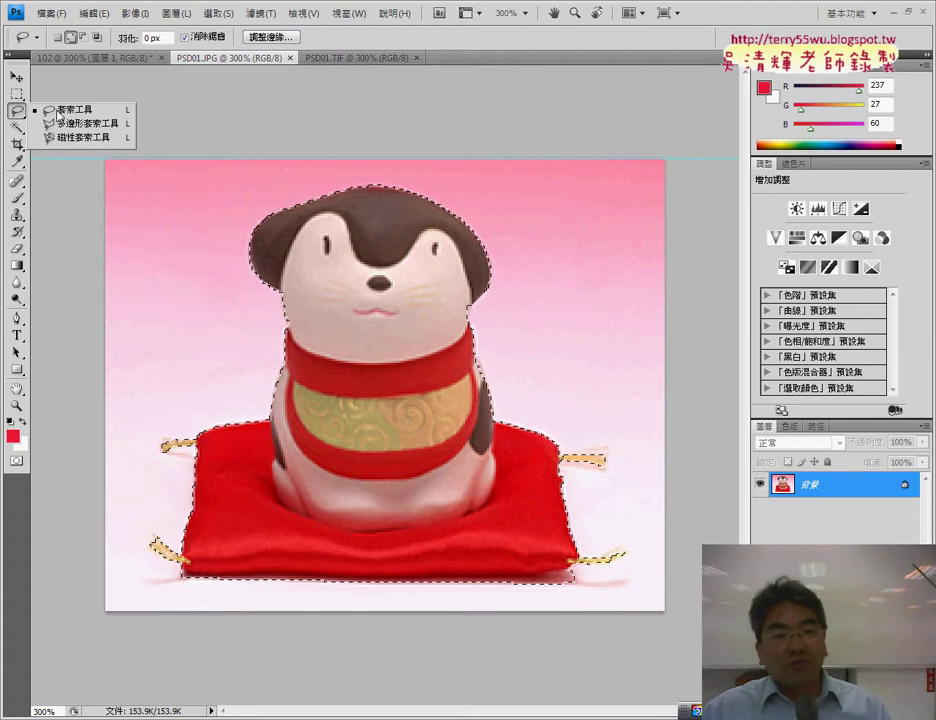
# Choose the freehand Lasso, zoom in on the head, and undo recent selection changes
pyautogui.click(60, 110)
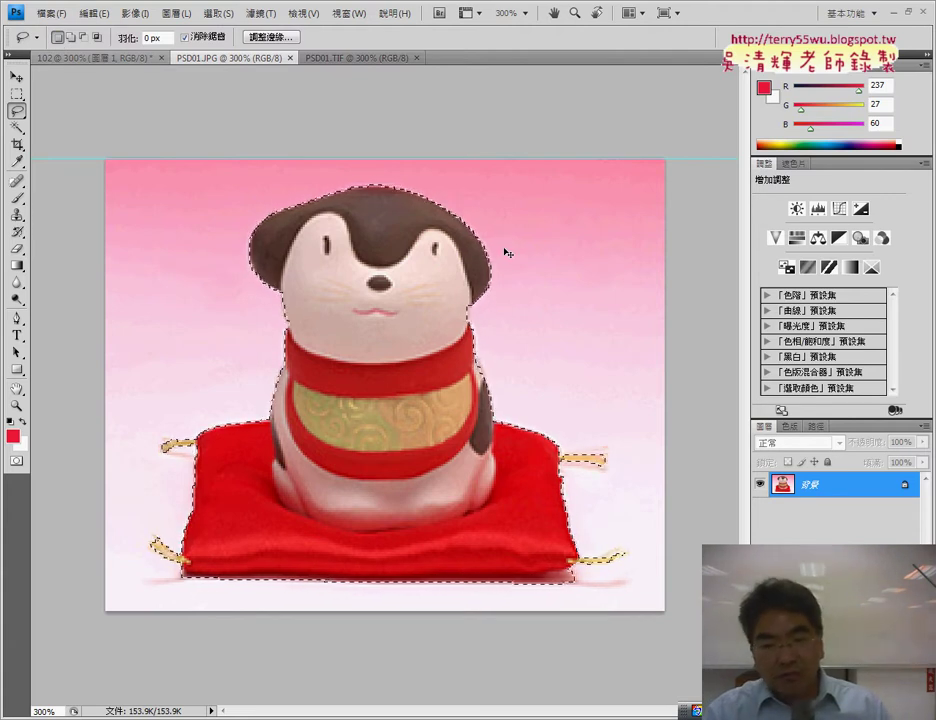
pyautogui.hotkey('ctrl', '+')
pyautogui.hotkey('ctrl', '+')
pyautogui.hotkey('ctrl', '+')
pyautogui.hotkey('ctrl', '+')
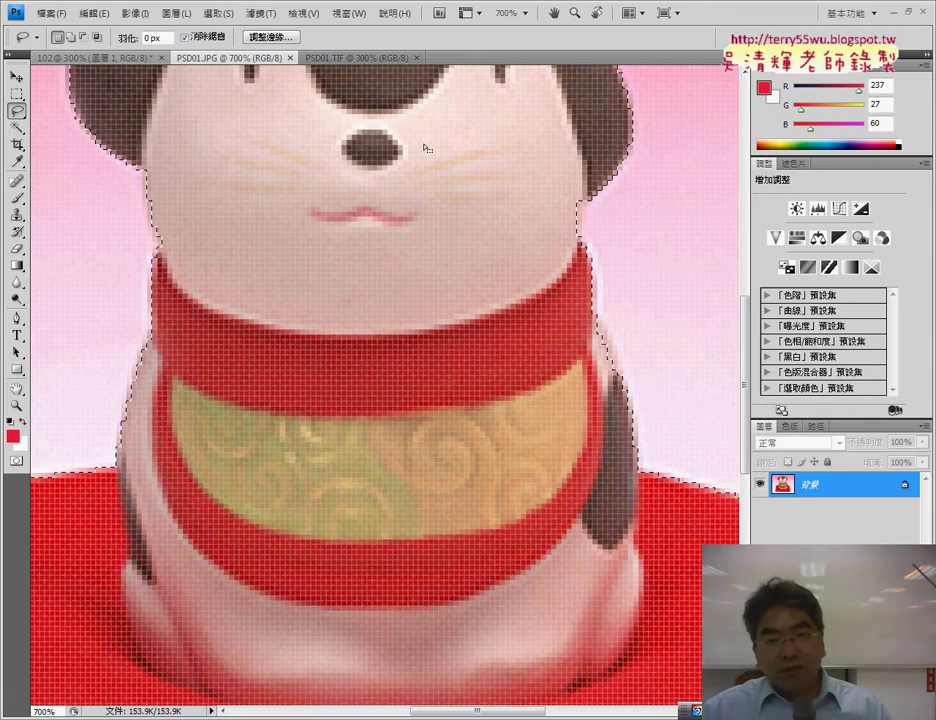
pyautogui.hotkey('ctrl', 'z')
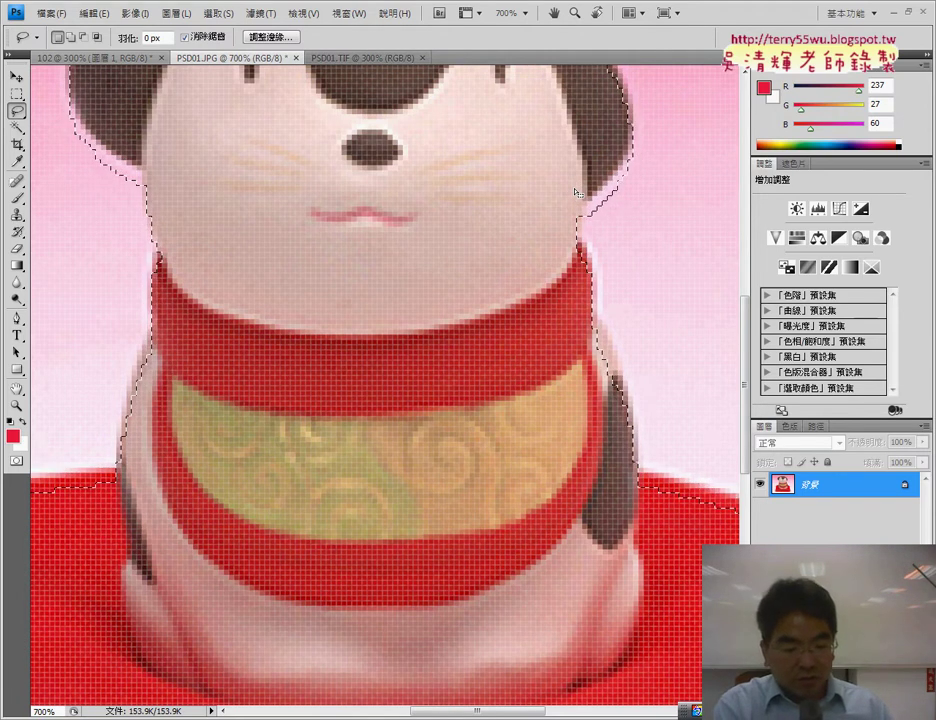
pyautogui.hotkey('ctrl', 'z')
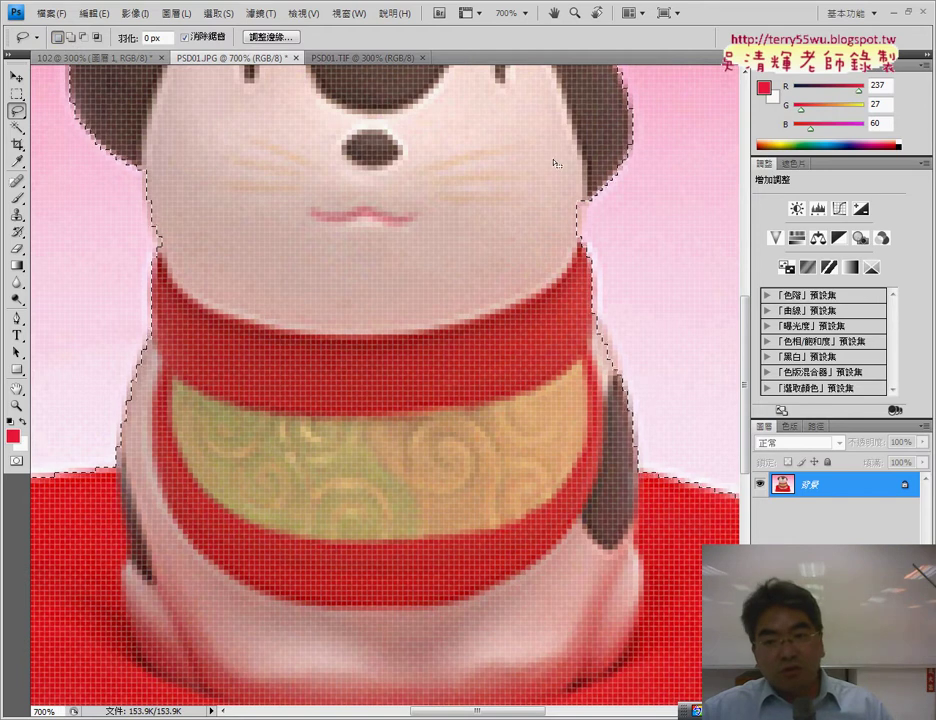
pyautogui.moveTo(579, 158); pyautogui.dragTo(585, 153)
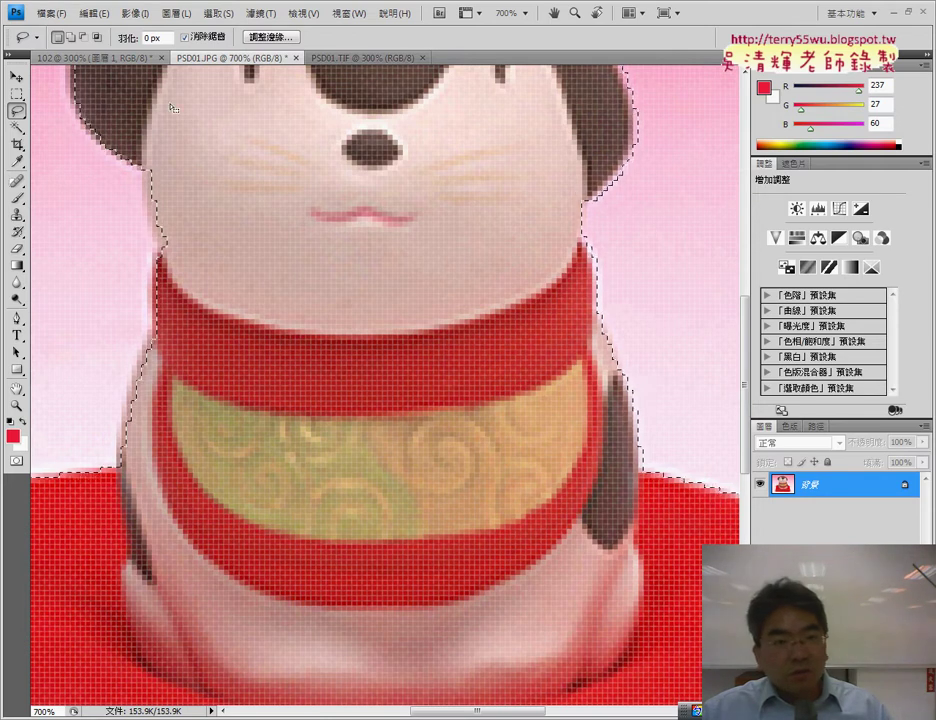
# In Add to Selection mode, lasso the missed strip beside the right ear and cheek
pyautogui.click(70, 36)
pyautogui.moveTo(577, 167)
pyautogui.mouseDown()
pyautogui.moveTo(594, 200)
pyautogui.moveTo(593, 249)
pyautogui.mouseUp()
pyautogui.moveTo(598, 297)
pyautogui.mouseDown()
pyautogui.moveTo(551, 261)
pyautogui.moveTo(583, 171)
pyautogui.mouseUp()
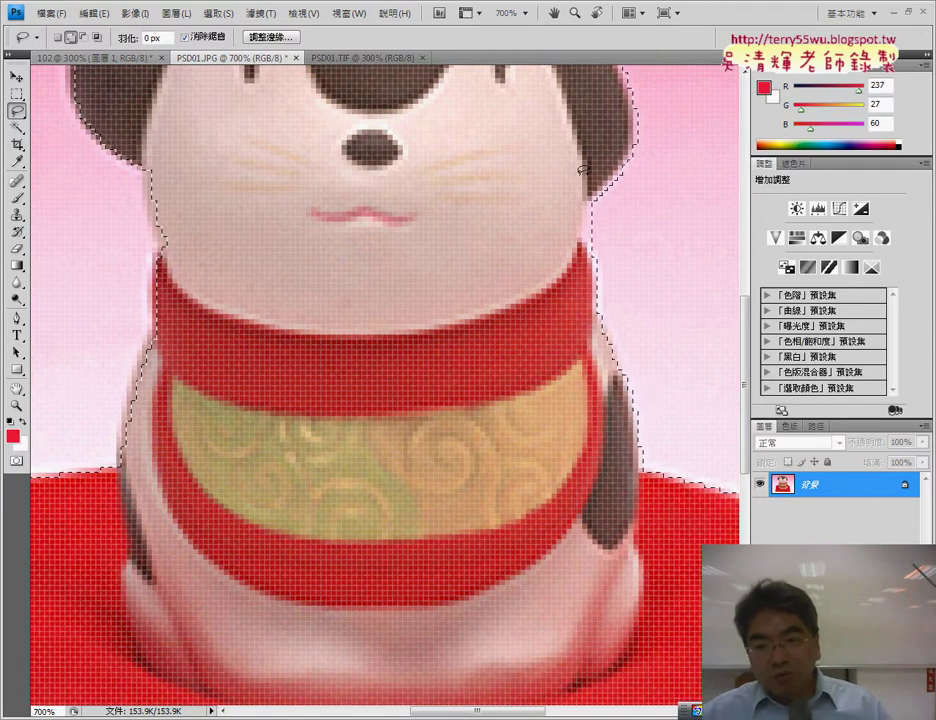
pyautogui.moveTo(556, 163)
pyautogui.mouseDown()
pyautogui.moveTo(606, 203)
pyautogui.moveTo(572, 312)
pyautogui.moveTo(568, 175)
pyautogui.mouseUp()
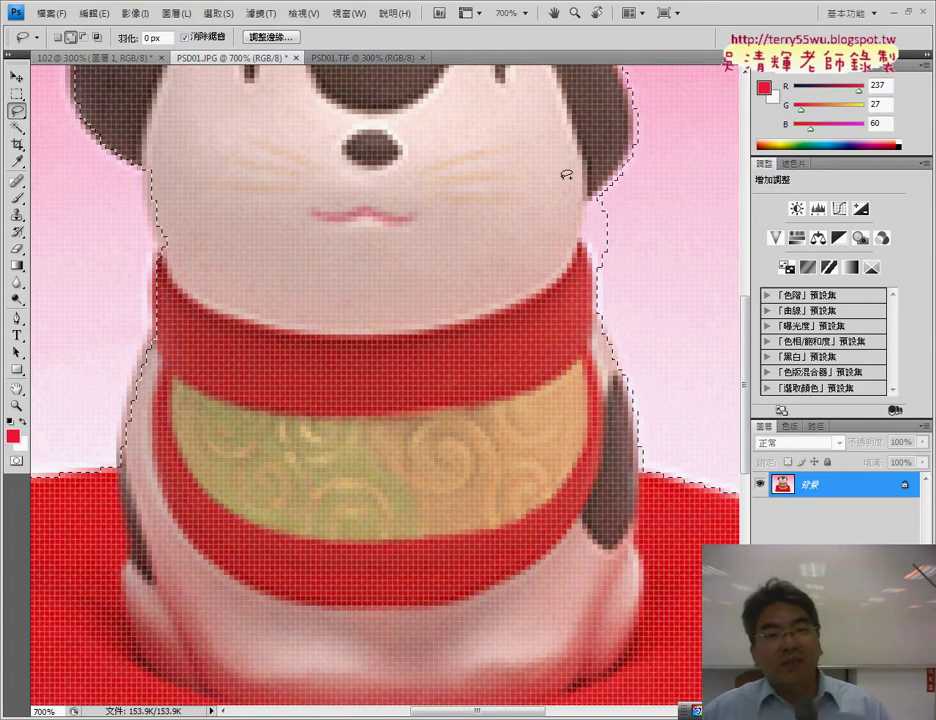
# With the Lasso set to Subtract, loop away the leftover pink beside the head's right edge
pyautogui.click(84, 37)
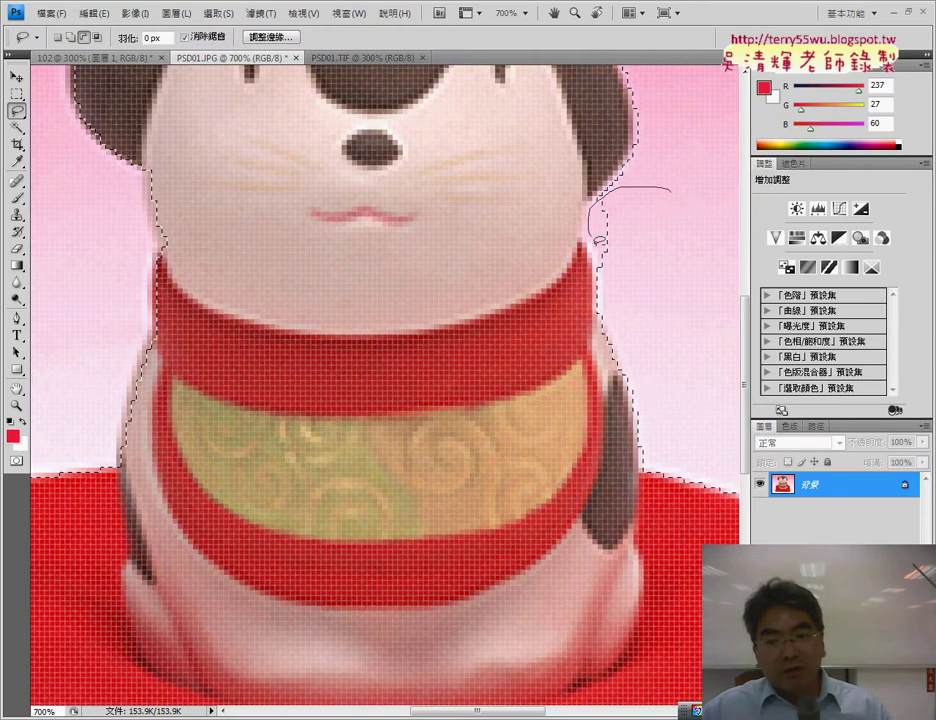
pyautogui.moveTo(617, 270); pyautogui.dragTo(673, 190)
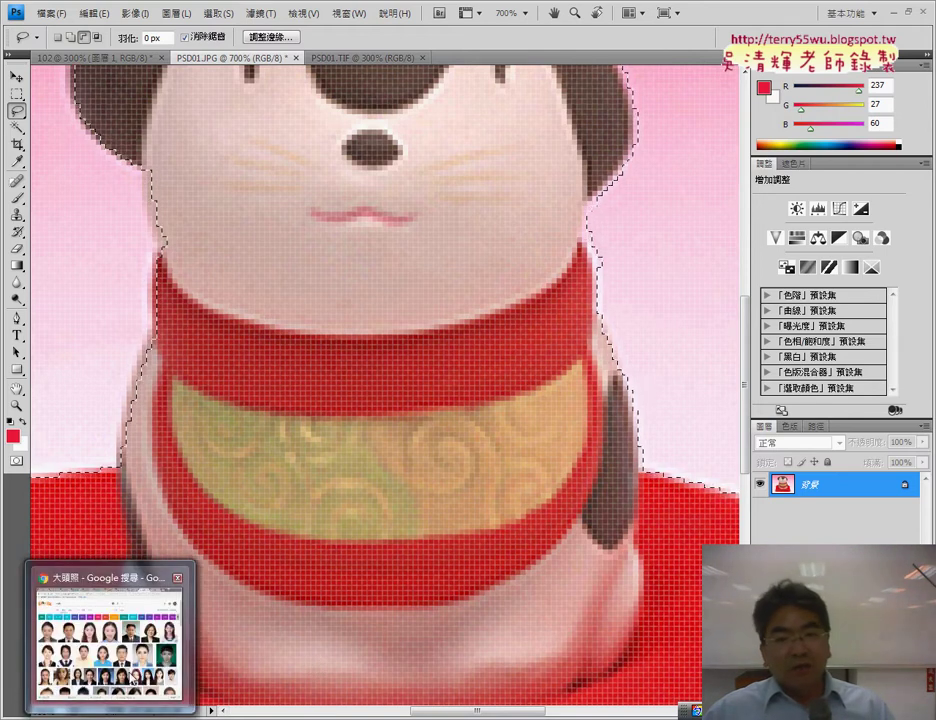
# Switch to the browser's image search and scroll through the results
pyautogui.moveTo(110, 710)
pyautogui.click(80, 468)
pyautogui.doubleClick(180, 100)
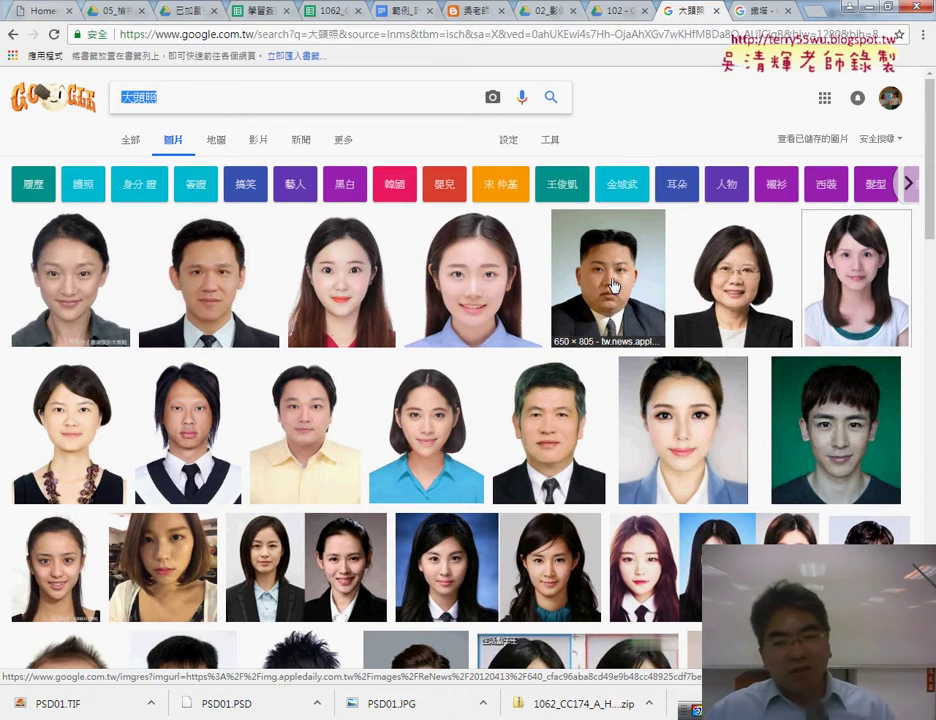
pyautogui.scroll(-5, 690, 418)
pyautogui.scroll(-3, 692, 420)
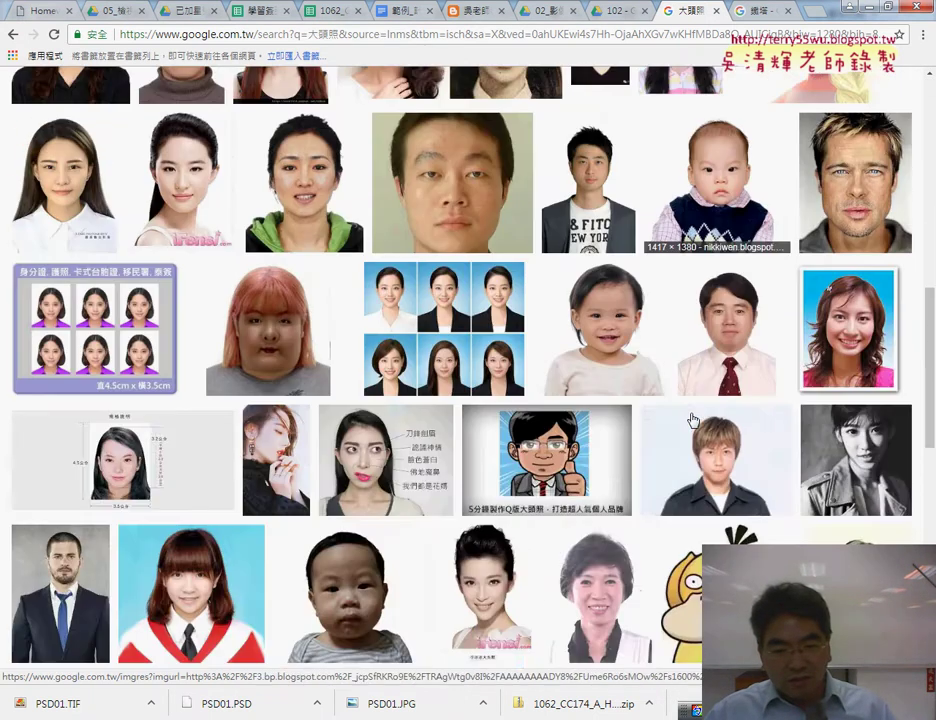
pyautogui.scroll(-3, 692, 420)
pyautogui.scroll(-3, 692, 420)
pyautogui.scroll(-3, 693, 418)
pyautogui.scroll(-3, 694, 416)
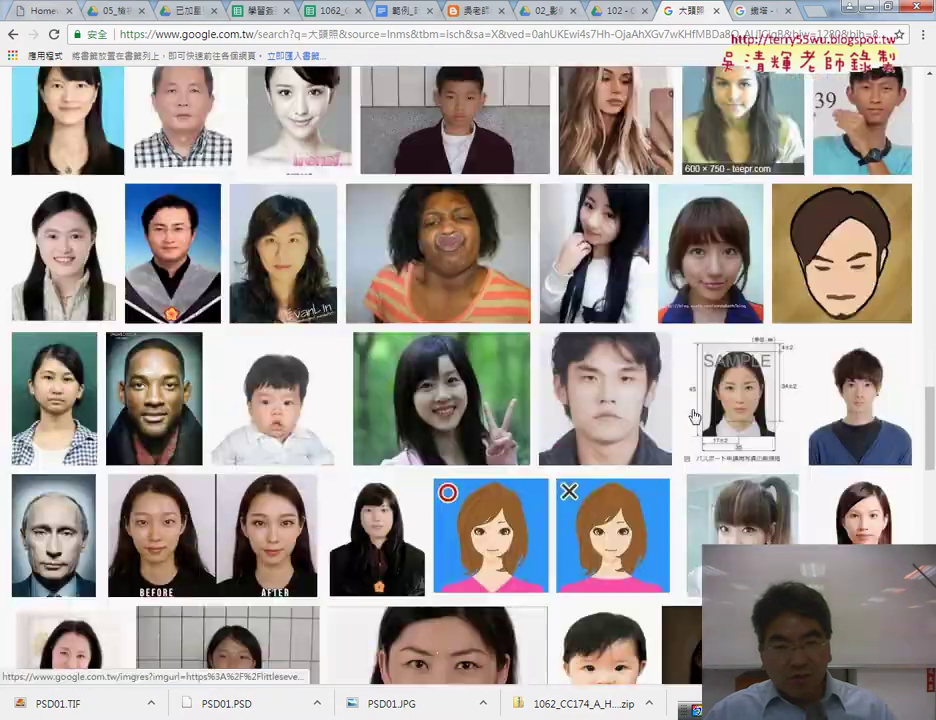
pyautogui.scroll(-3, 694, 416)
pyautogui.scroll(-3, 694, 416)
pyautogui.scroll(-3, 694, 416)
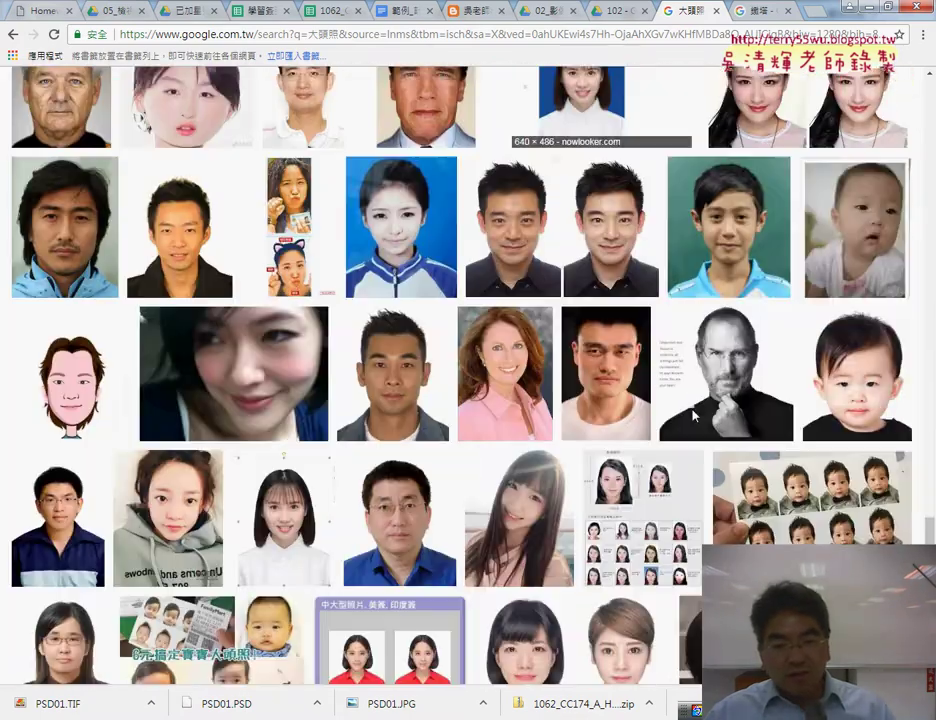
pyautogui.scroll(-1, 694, 416)
pyautogui.scroll(-3, 694, 414)
pyautogui.scroll(-3, 692, 410)
pyautogui.scroll(-3, 690, 400)
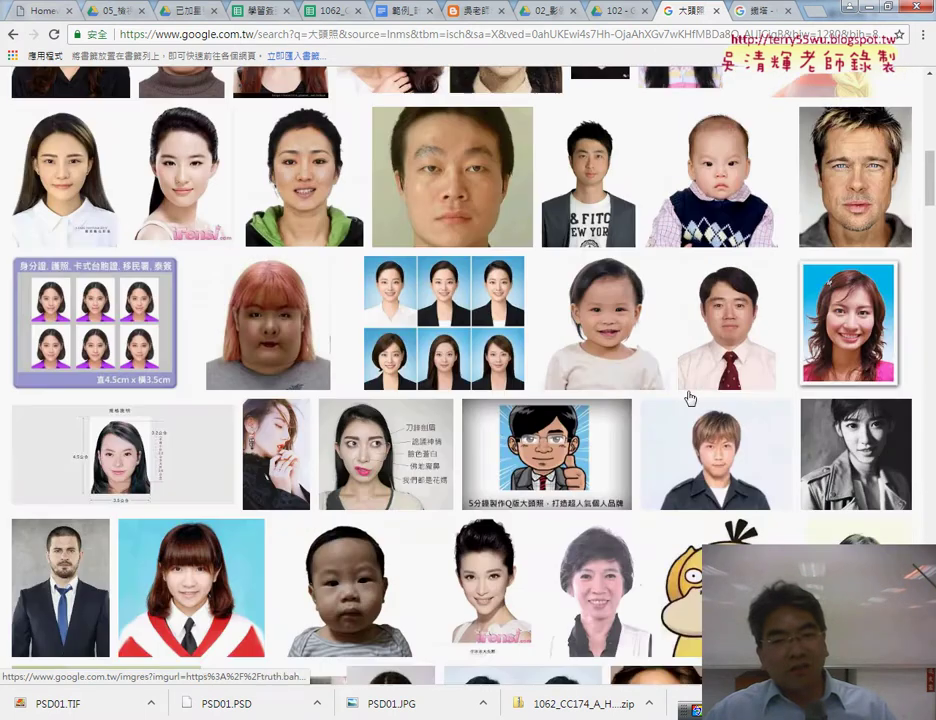
pyautogui.press('Home')
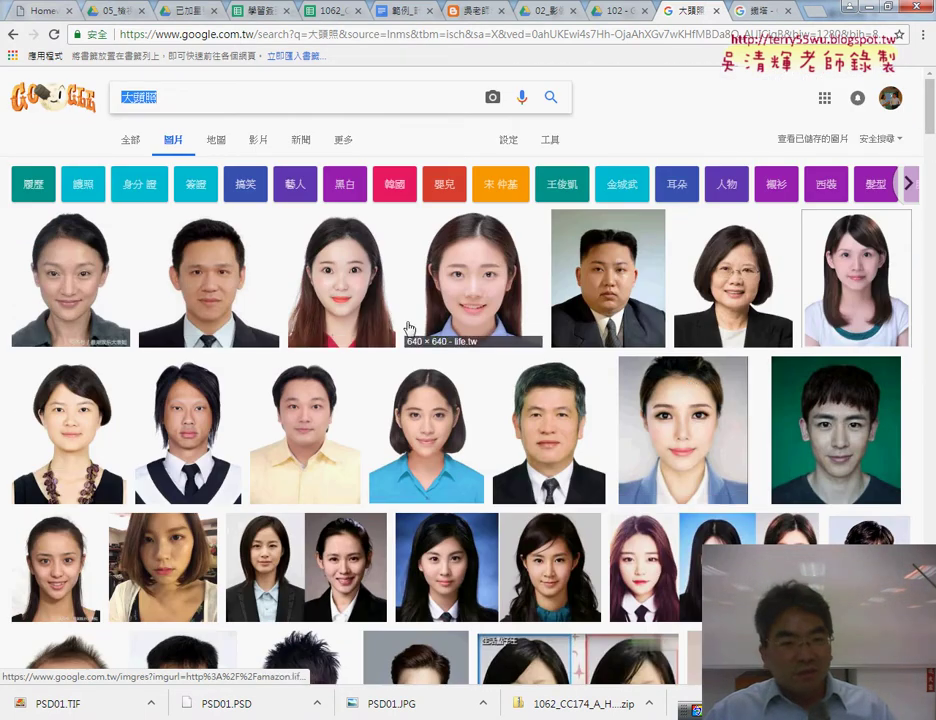
# Try suggested search refinements, then bring up the 鐵塔 Eiffel Tower image results
pyautogui.click(501, 190)
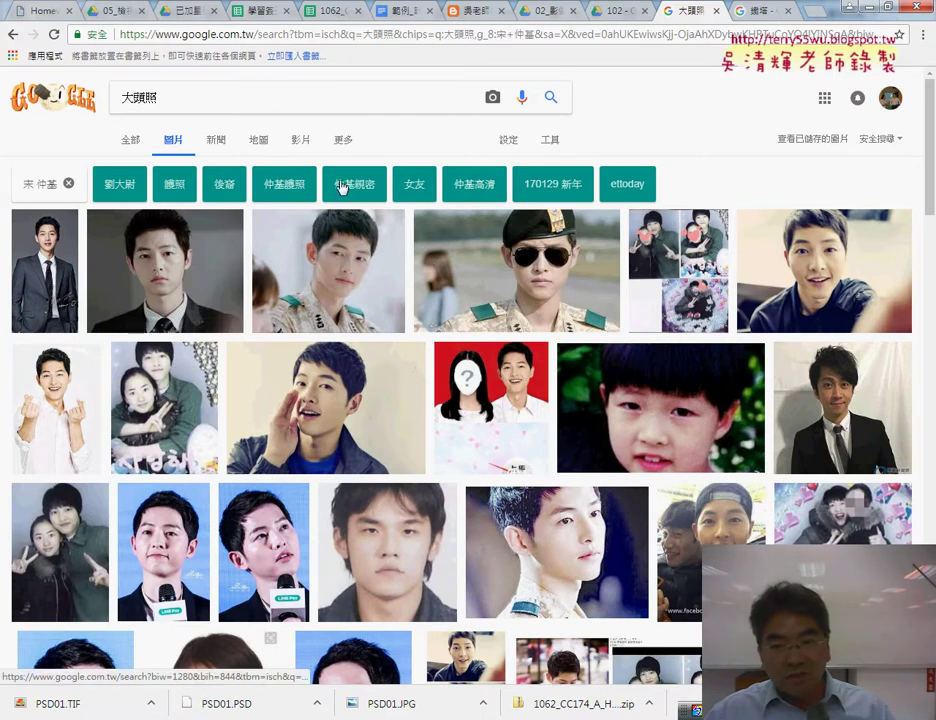
pyautogui.scroll(-3, 320, 275)
pyautogui.scroll(3, 320, 275)
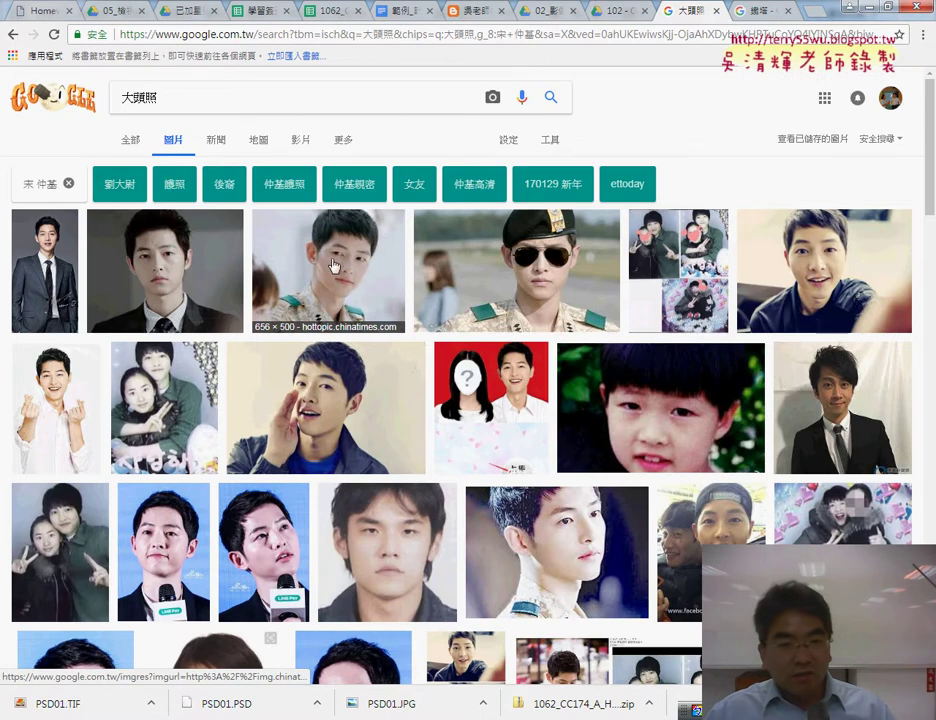
pyautogui.click(118, 184)
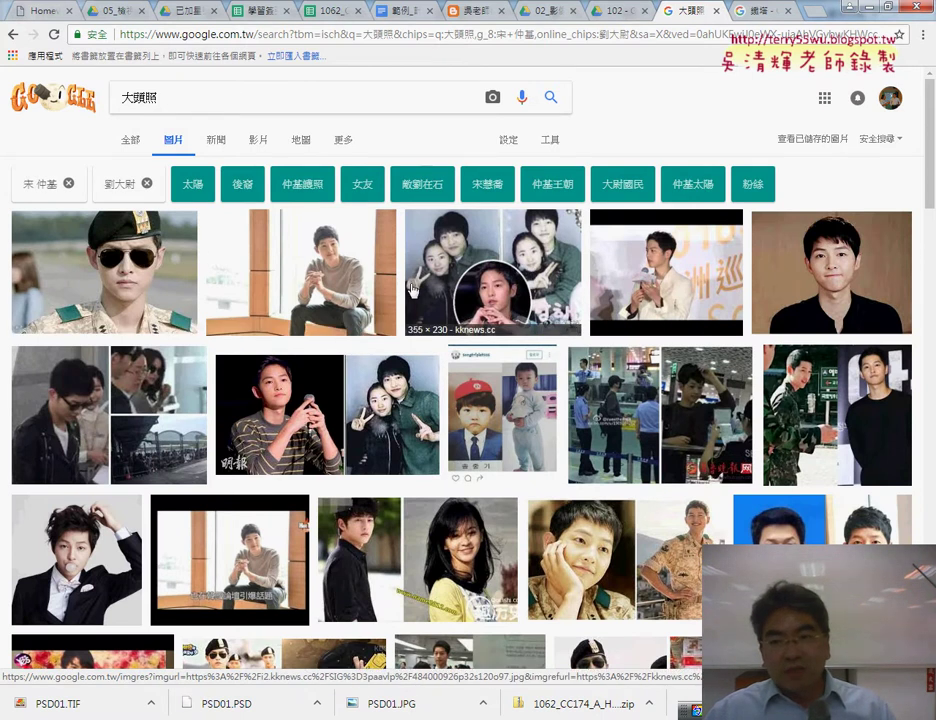
pyautogui.click(759, 11)
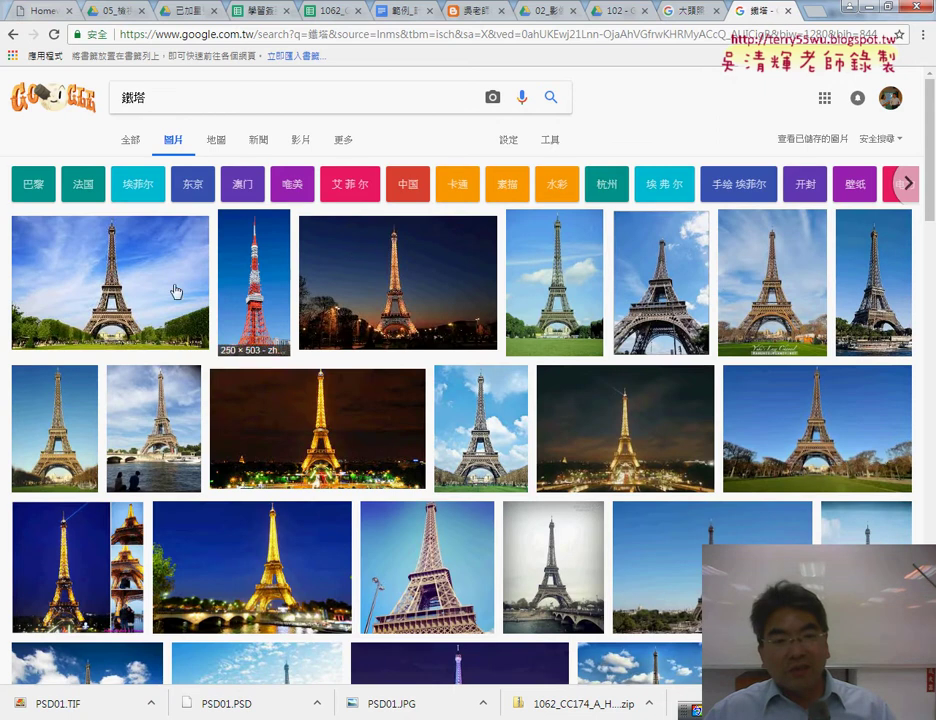
# Preview and copy the first Eiffel Tower photo, briefly checking Photoshop's File menu
pyautogui.doubleClick(186, 100)
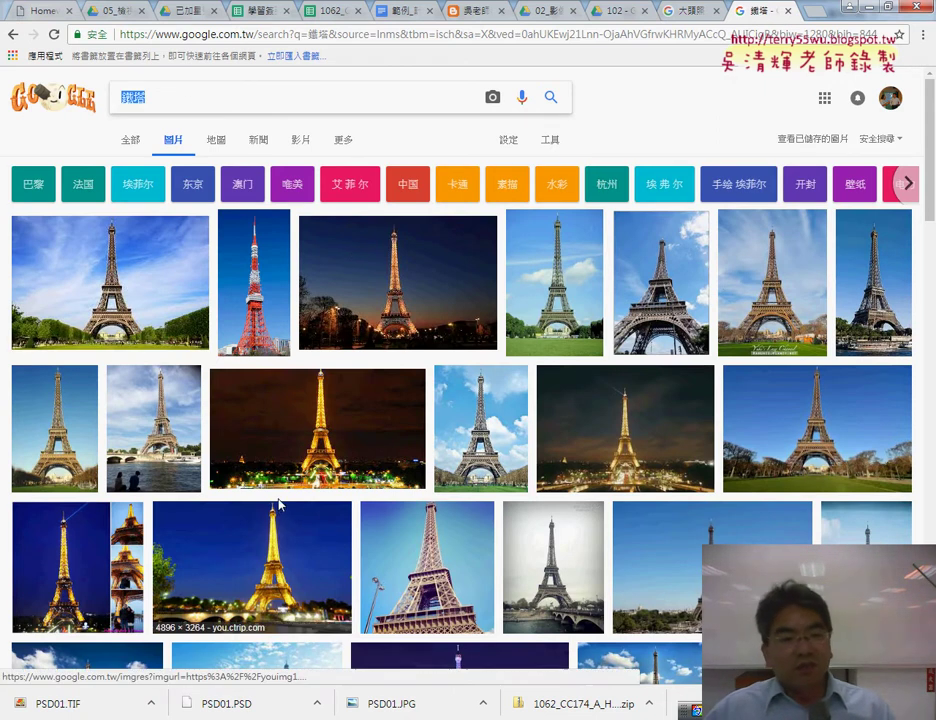
pyautogui.click(142, 289)
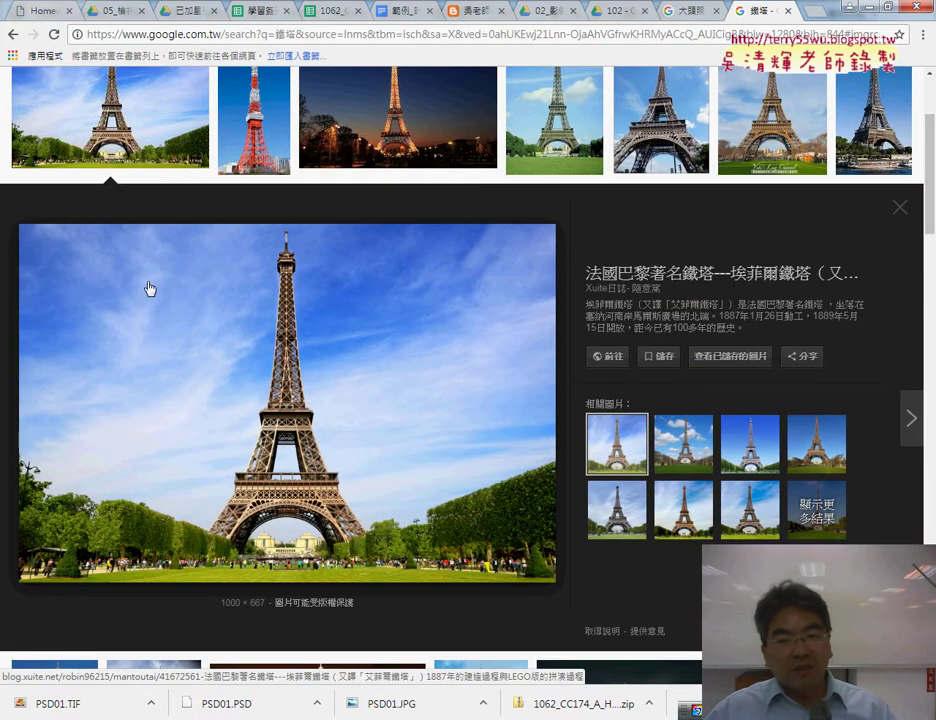
pyautogui.rightClick(410, 355)
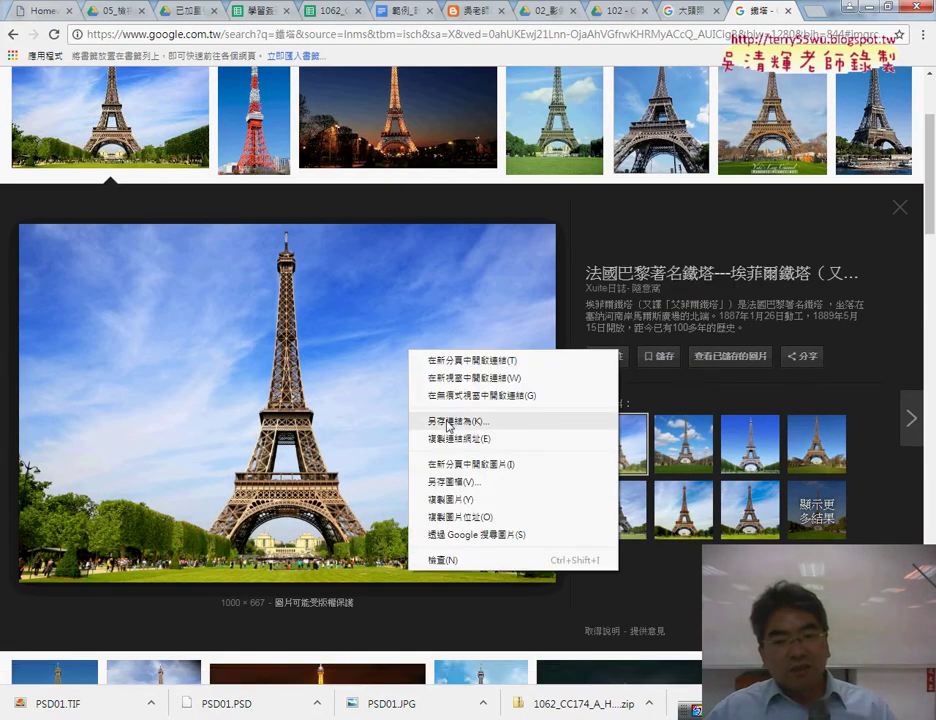
pyautogui.click(457, 500)
pyautogui.hotkey('alt', 'Tab')
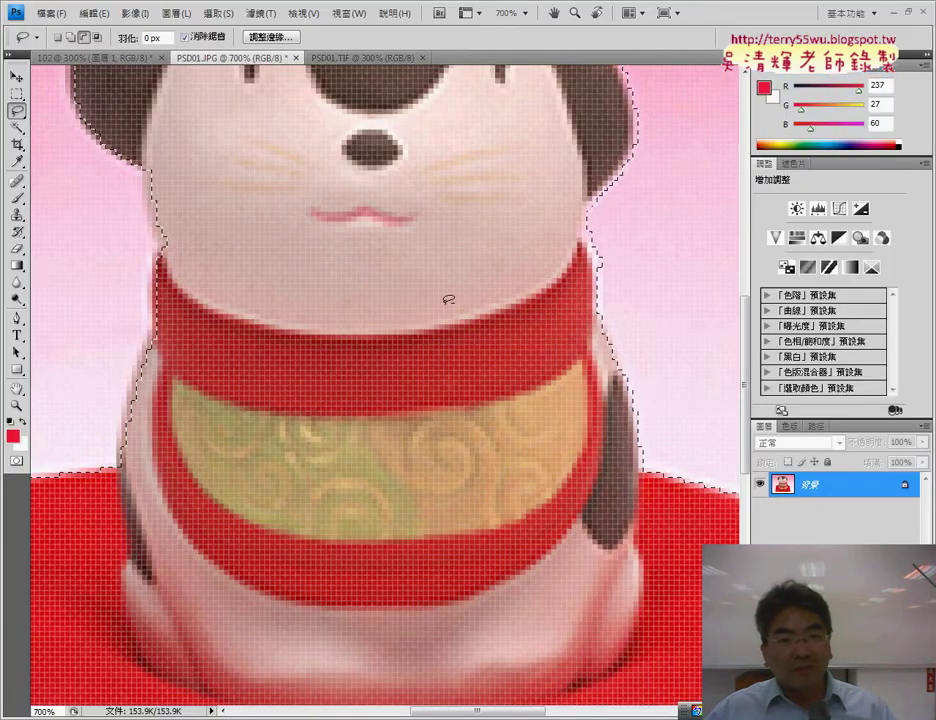
pyautogui.click(50, 13)
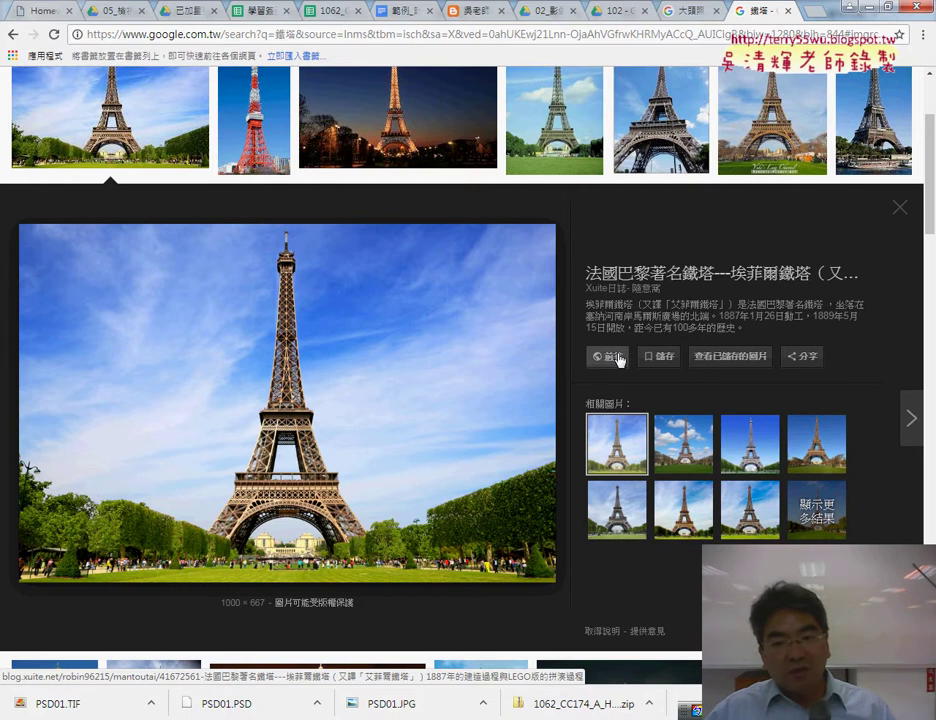
pyautogui.moveTo(617, 358); pyautogui.dragTo(575, 420)
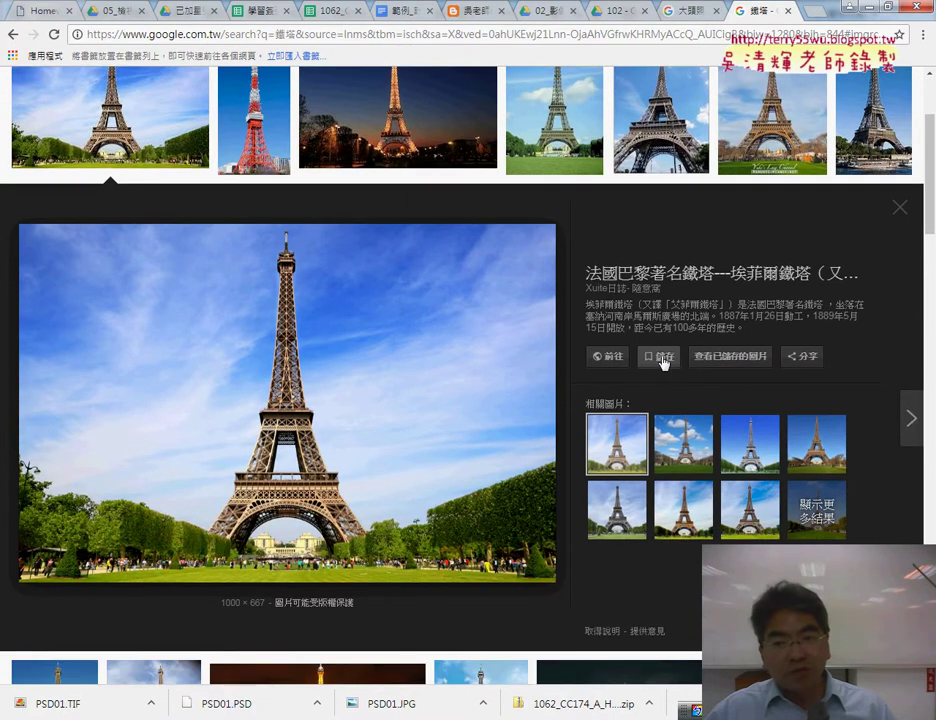
pyautogui.click(664, 358)
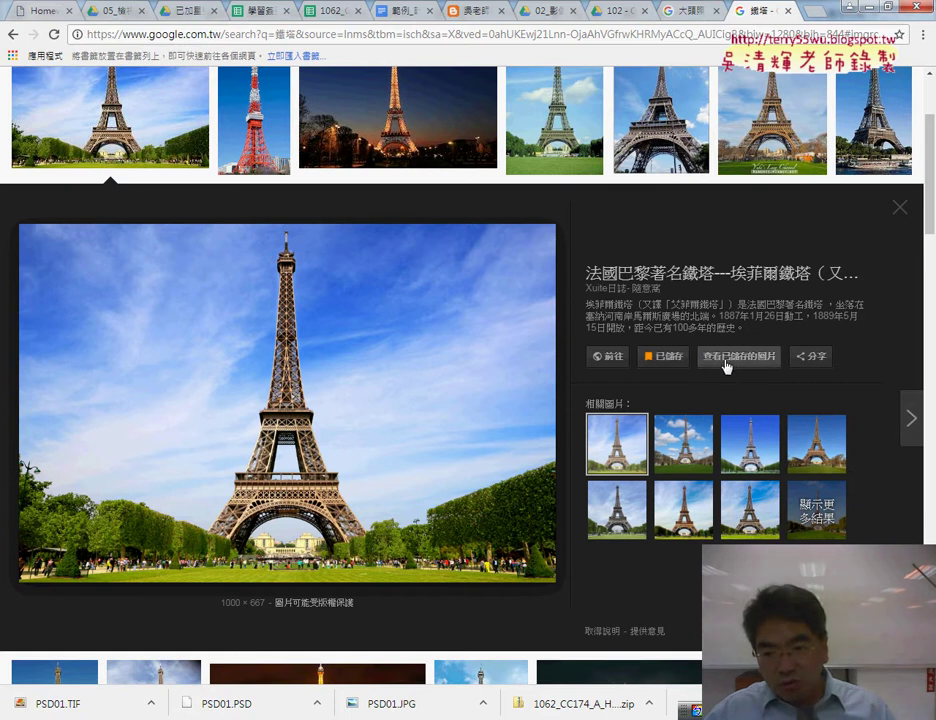
# Save the Eiffel photo to the Desktop (桌面) as 20.jpg and show it in its folder
pyautogui.rightClick(418, 350)
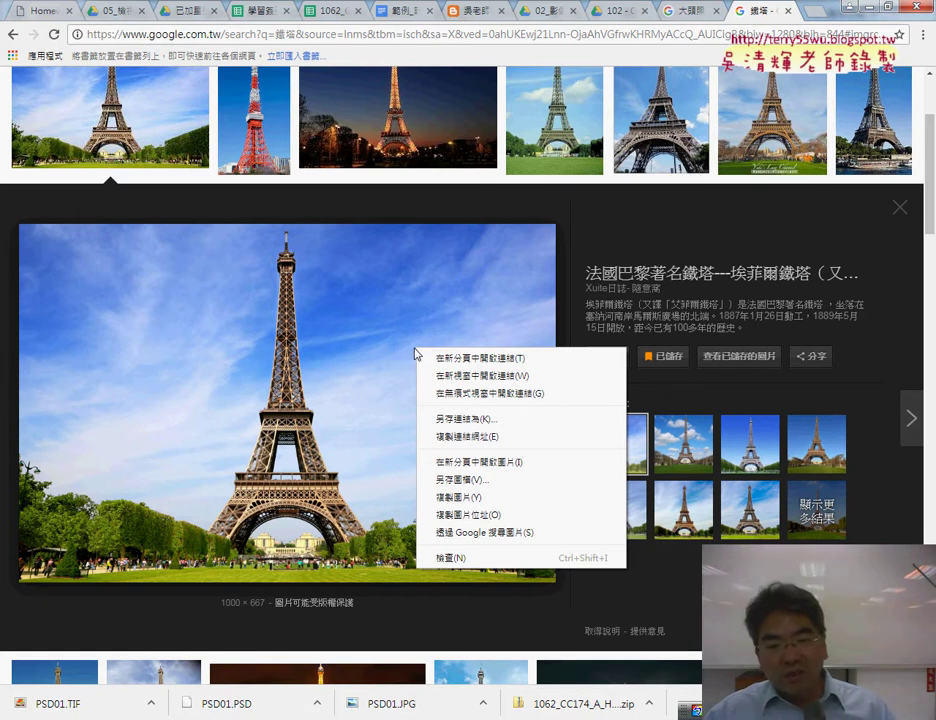
pyautogui.click(505, 479)
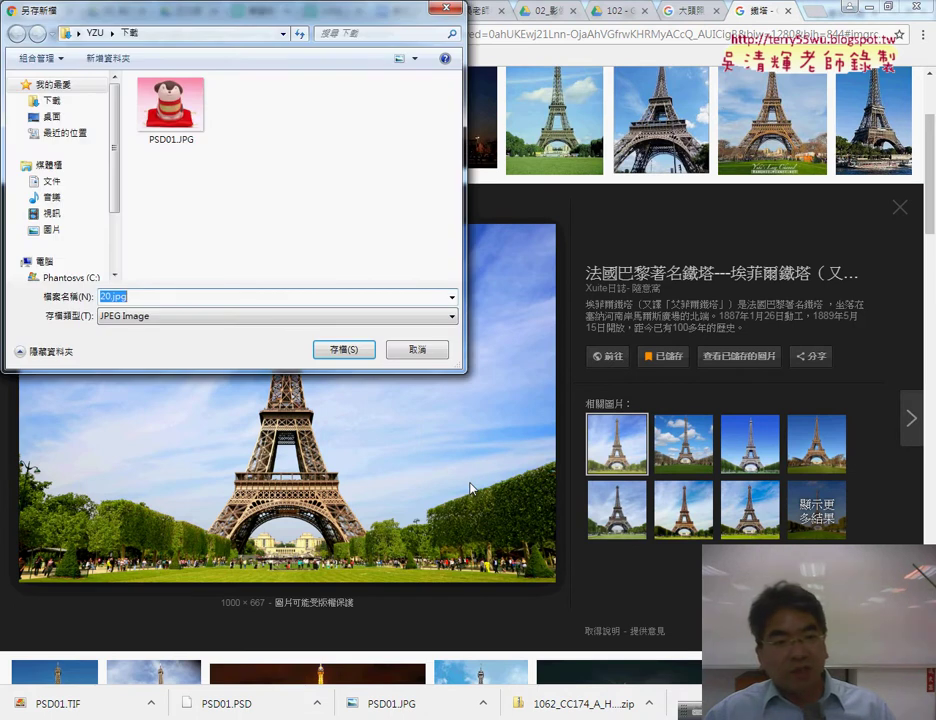
pyautogui.click(69, 117)
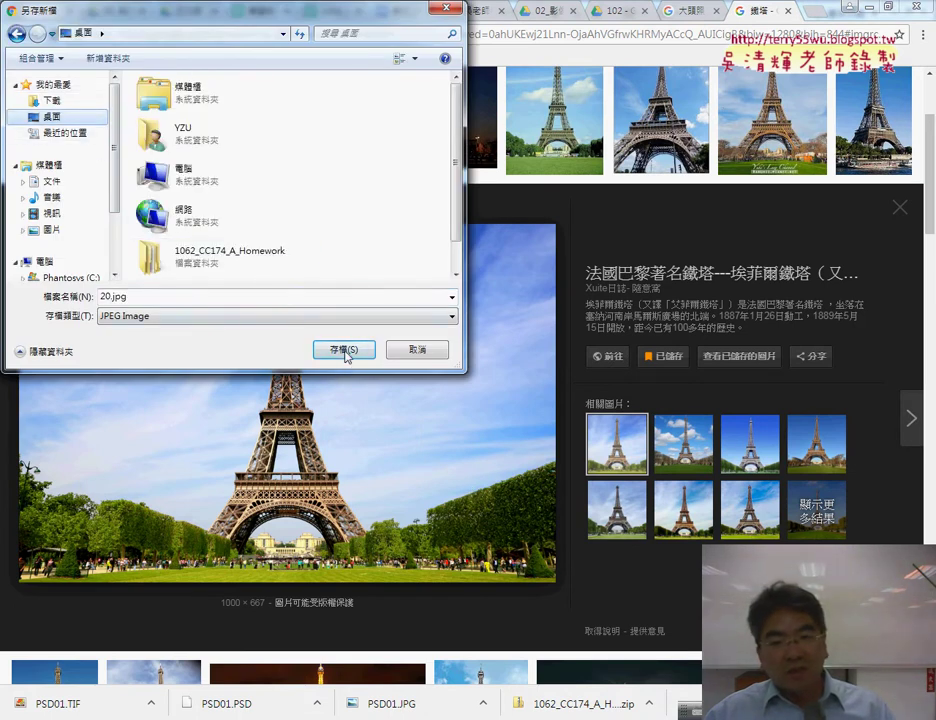
pyautogui.click(343, 350)
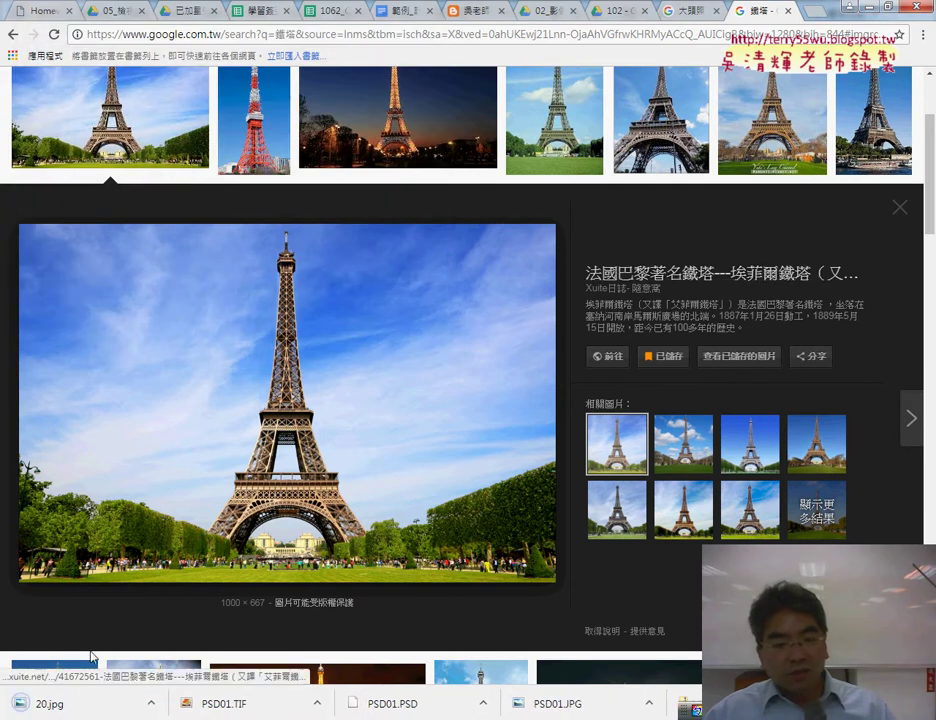
pyautogui.click(152, 704)
pyautogui.click(185, 655)
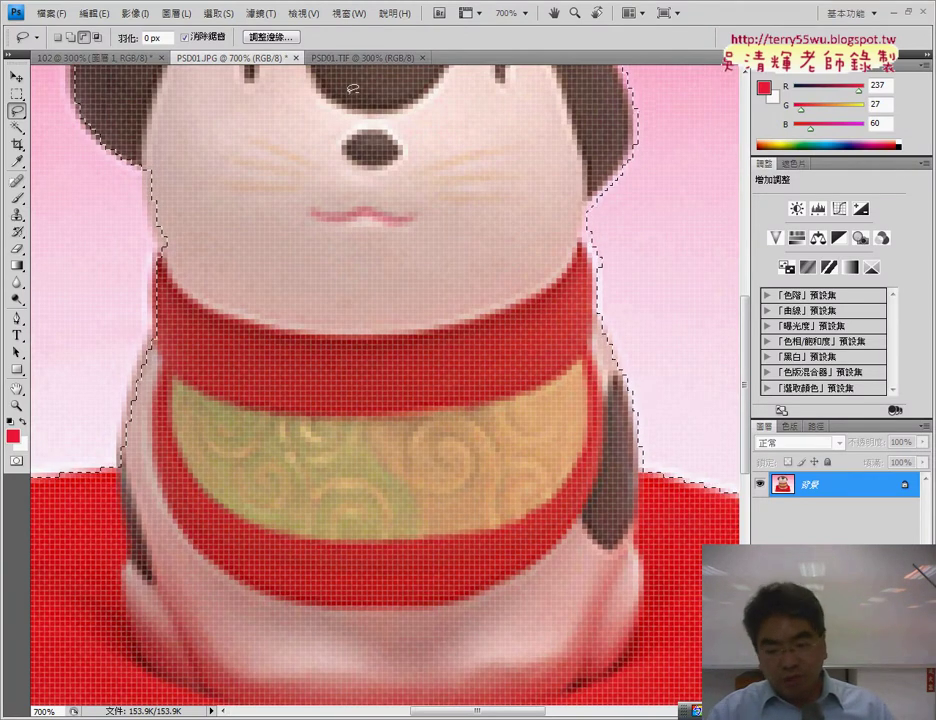
# Drag 20.jpg from the Desktop folder into Photoshop as a new document, then return to Chrome
pyautogui.hotkey('ctrl', '-')
pyautogui.hotkey('ctrl', '-')
pyautogui.hotkey('ctrl', '-')
pyautogui.hotkey('ctrl', '-')
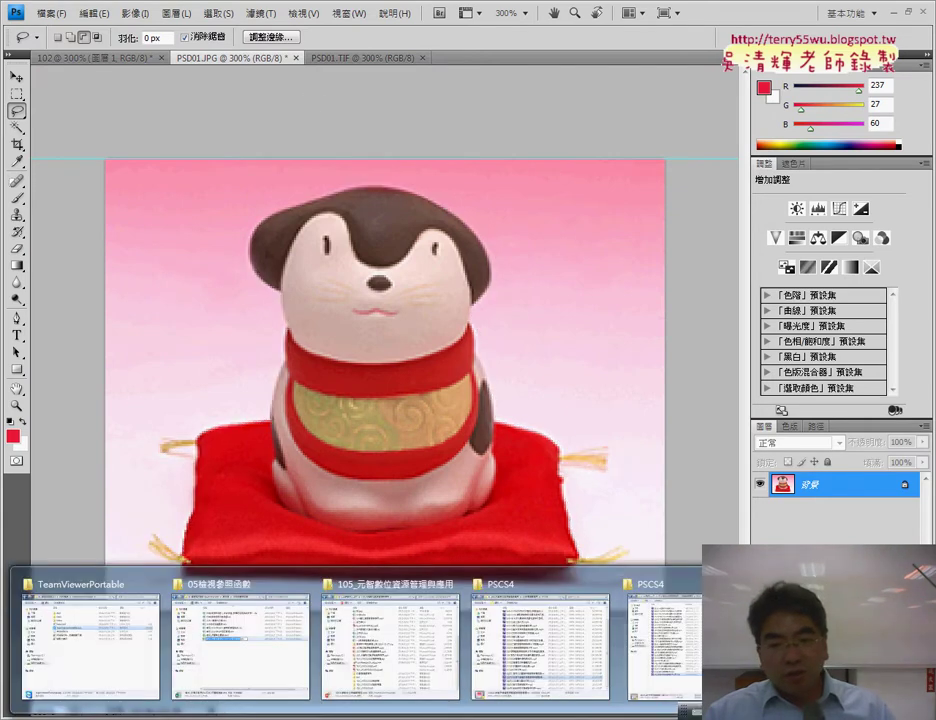
pyautogui.click(745, 630)
pyautogui.moveTo(313, 129); pyautogui.dragTo(266, 120)
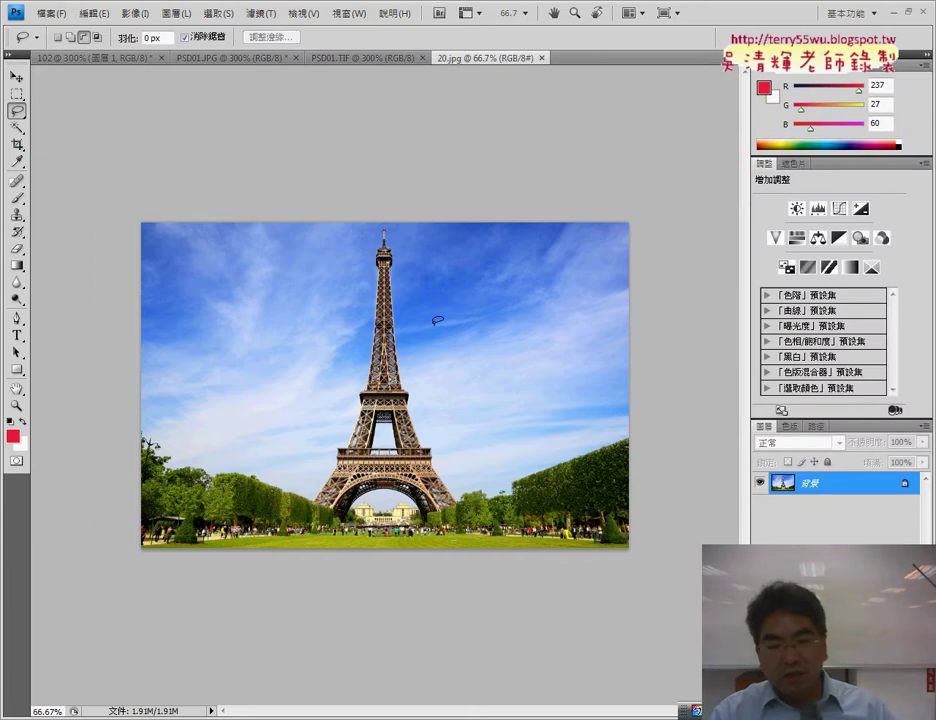
pyautogui.hotkey('ctrl', '+')
pyautogui.hotkey('ctrl', '+')
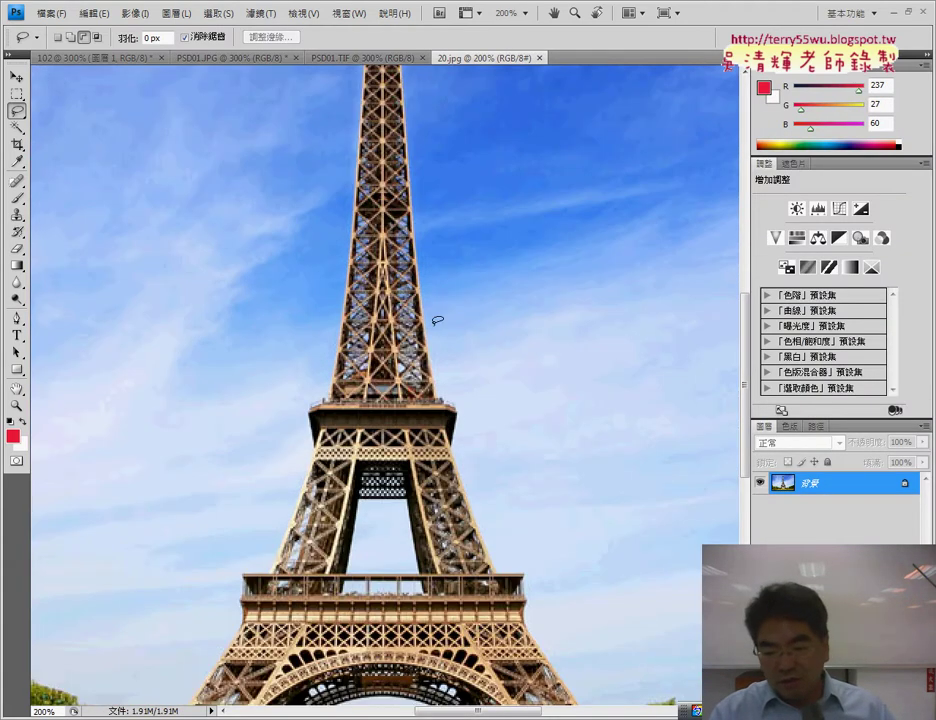
pyautogui.hotkey('ctrl', '-')
pyautogui.hotkey('ctrl', '-')
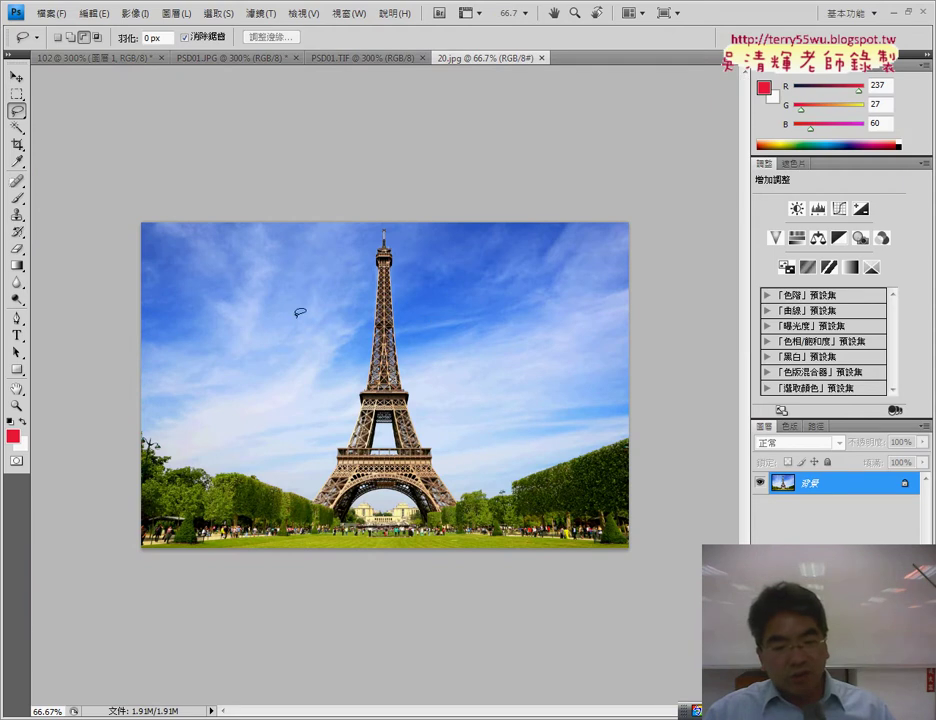
pyautogui.hotkey('alt', 'Tab')
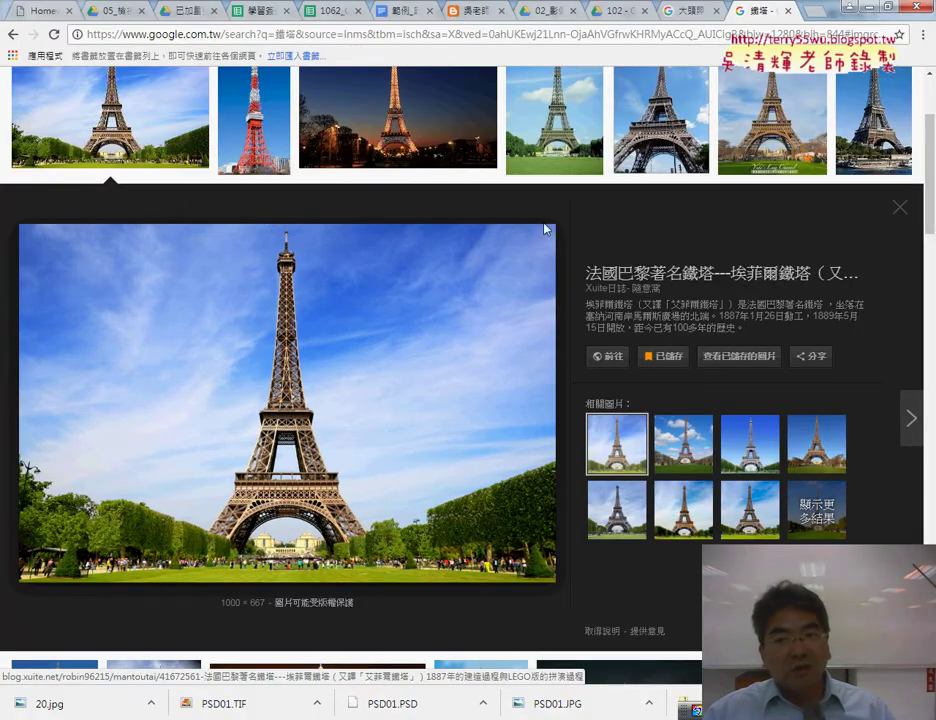
# Go back to the plain 大頭照 image search results
pyautogui.click(690, 10)
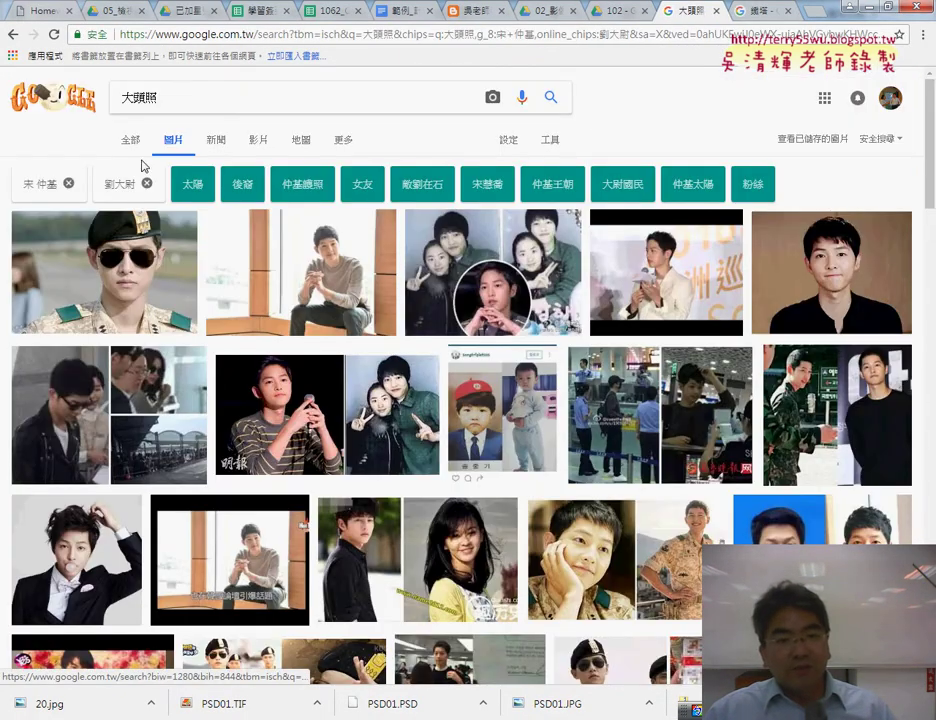
pyautogui.click(12, 34)
pyautogui.rightClick(12, 34)
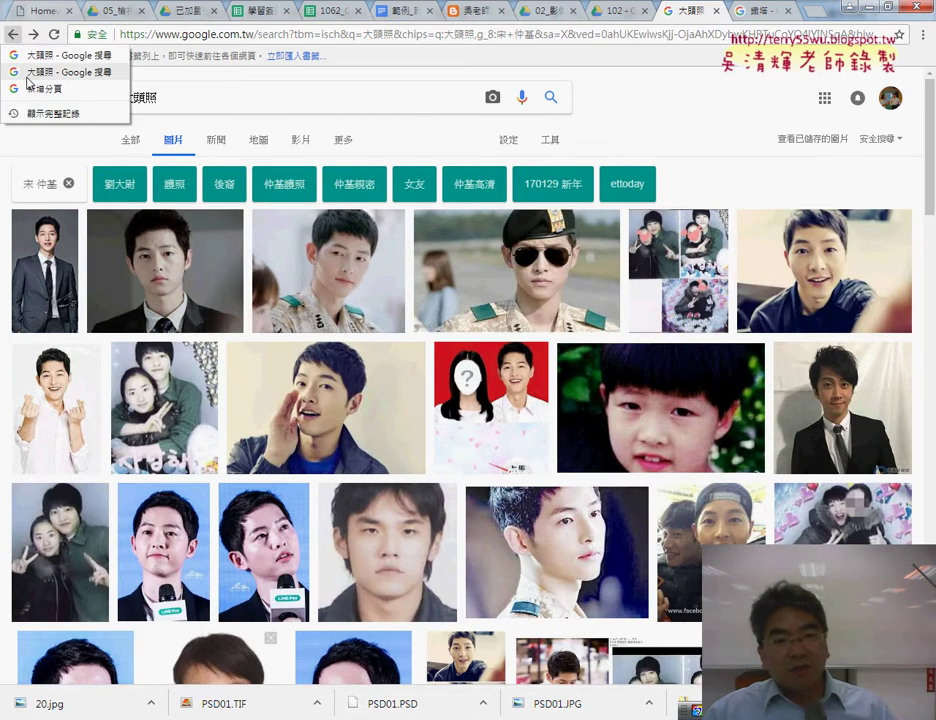
pyautogui.click(28, 76)
pyautogui.click(32, 37)
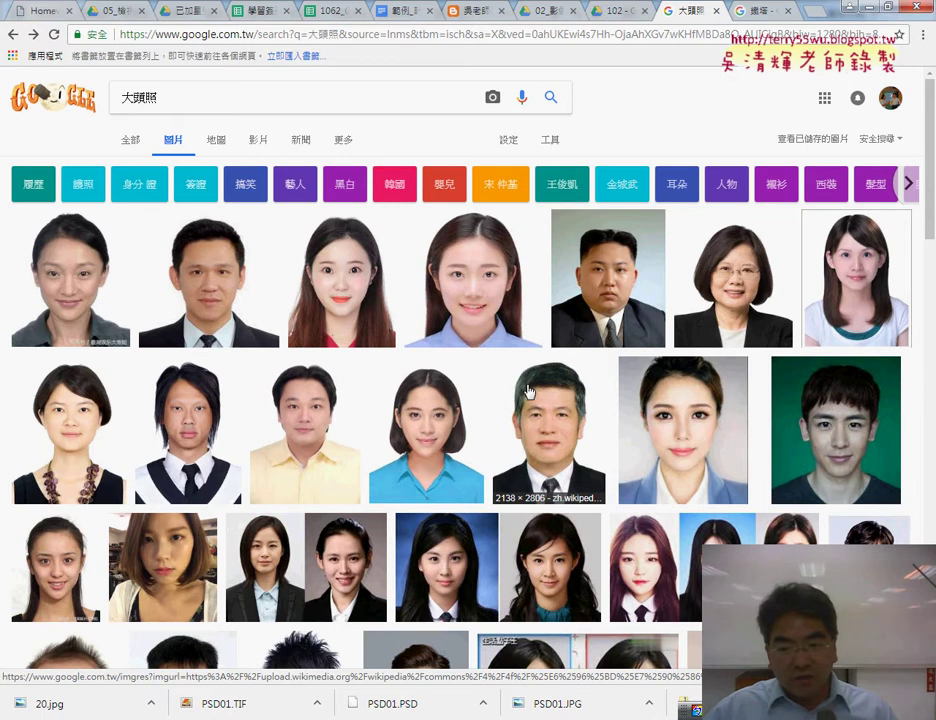
pyautogui.scroll(-3, 528, 391)
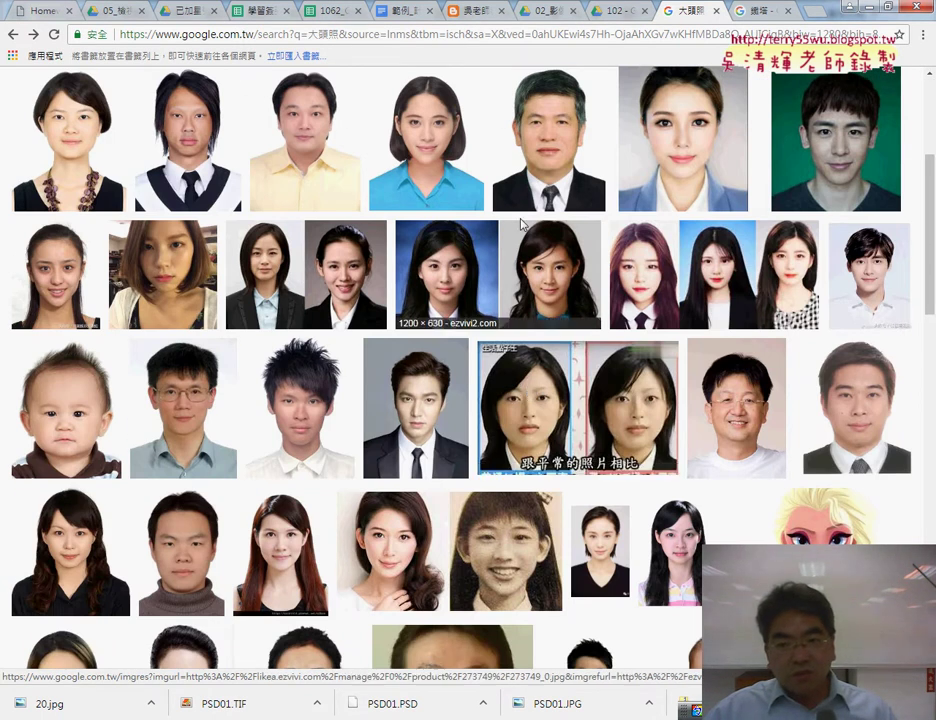
pyautogui.scroll(2, 529, 274)
# Save the suited man's headshot to the Desktop as a JPG via 另存圖檔
pyautogui.click(621, 214)
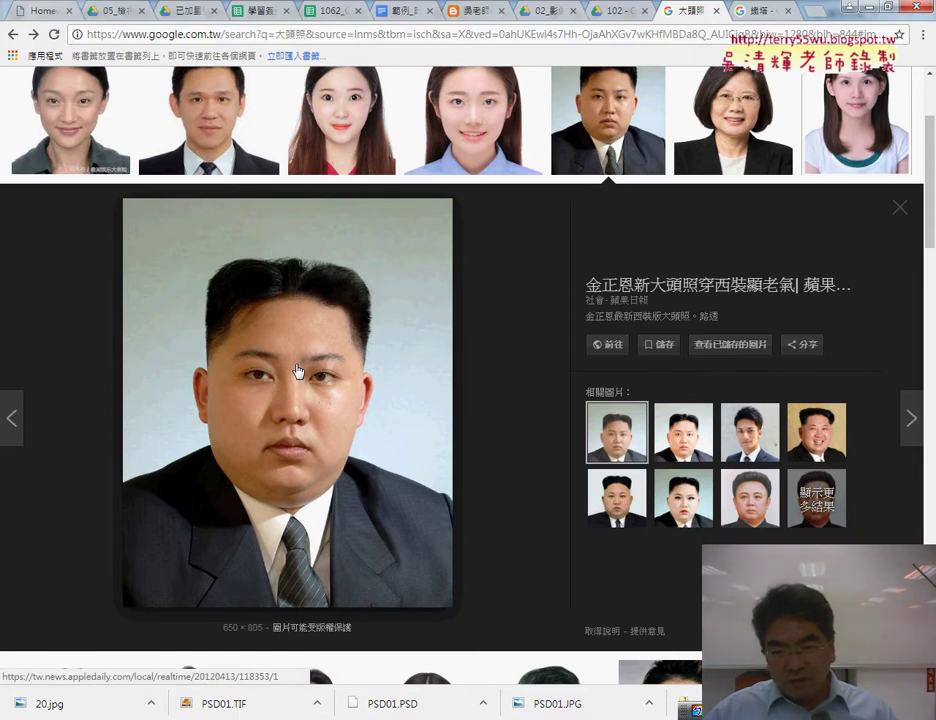
pyautogui.rightClick(367, 420)
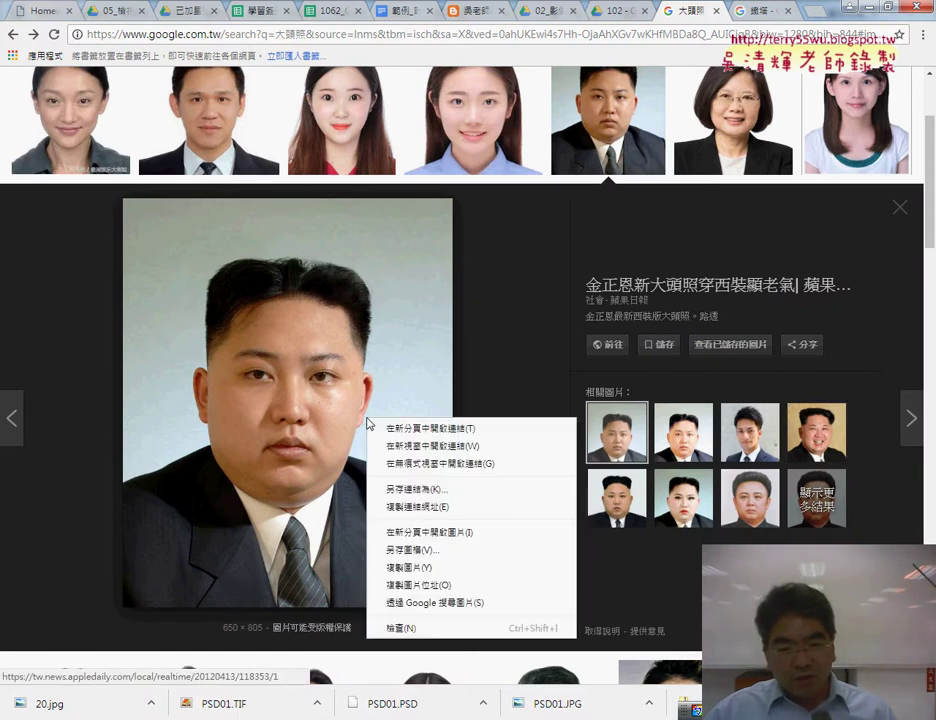
pyautogui.click(430, 550)
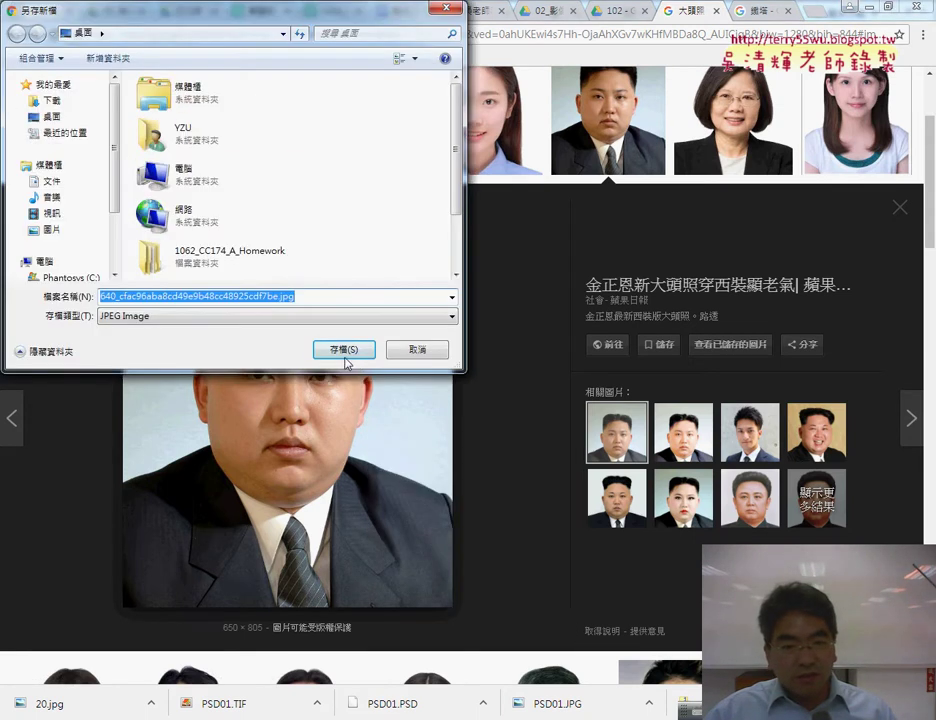
pyautogui.click(341, 349)
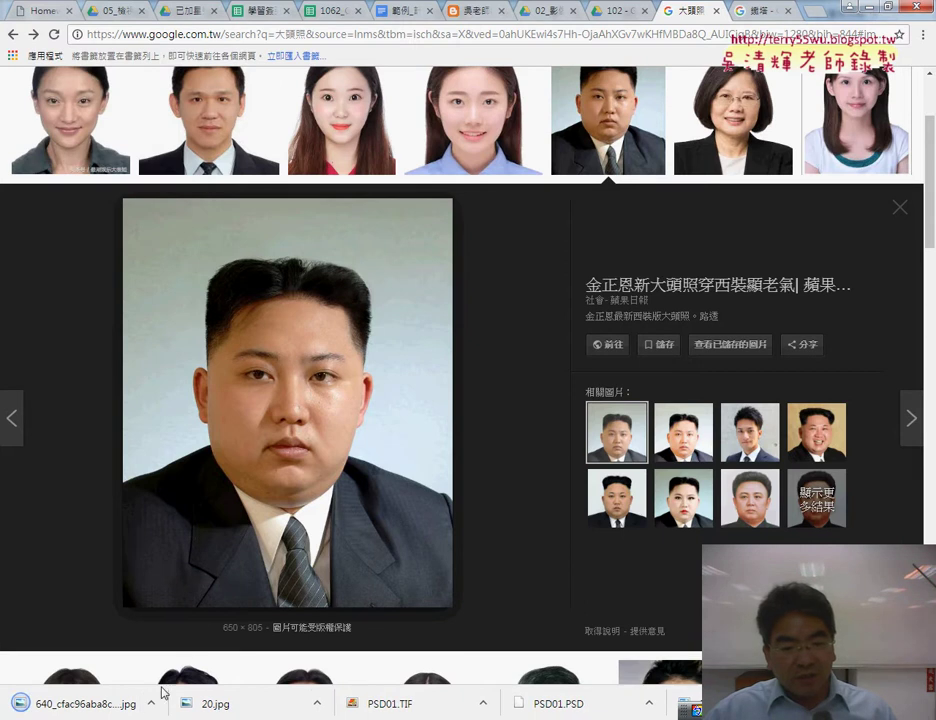
pyautogui.click(153, 704)
# Show the downloaded headshot in Explorer and drag it into Photoshop as a new document
pyautogui.click(198, 652)
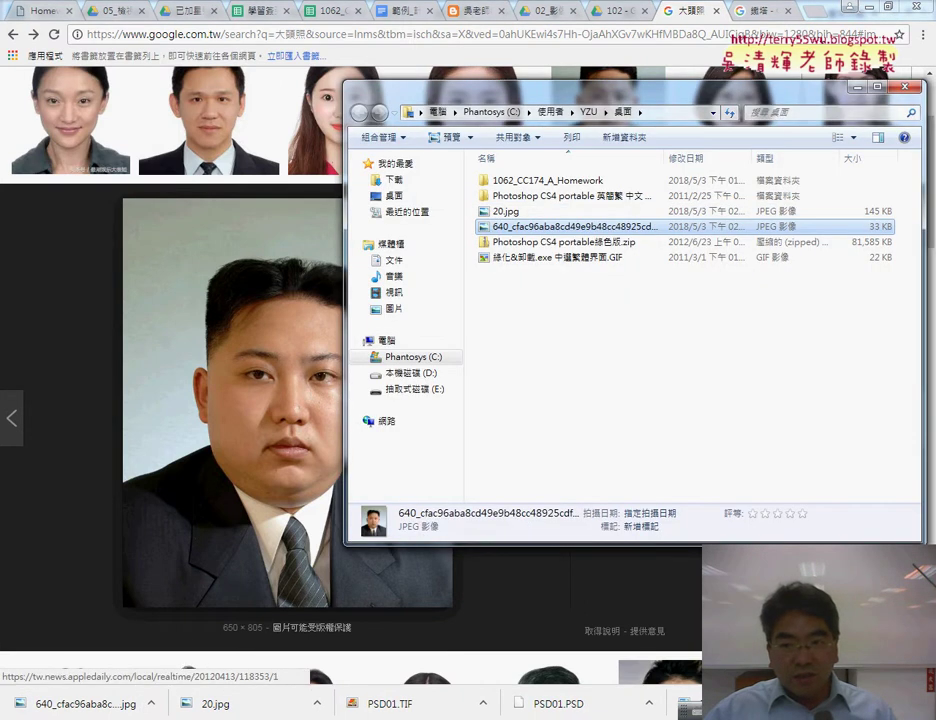
pyautogui.click(870, 8)
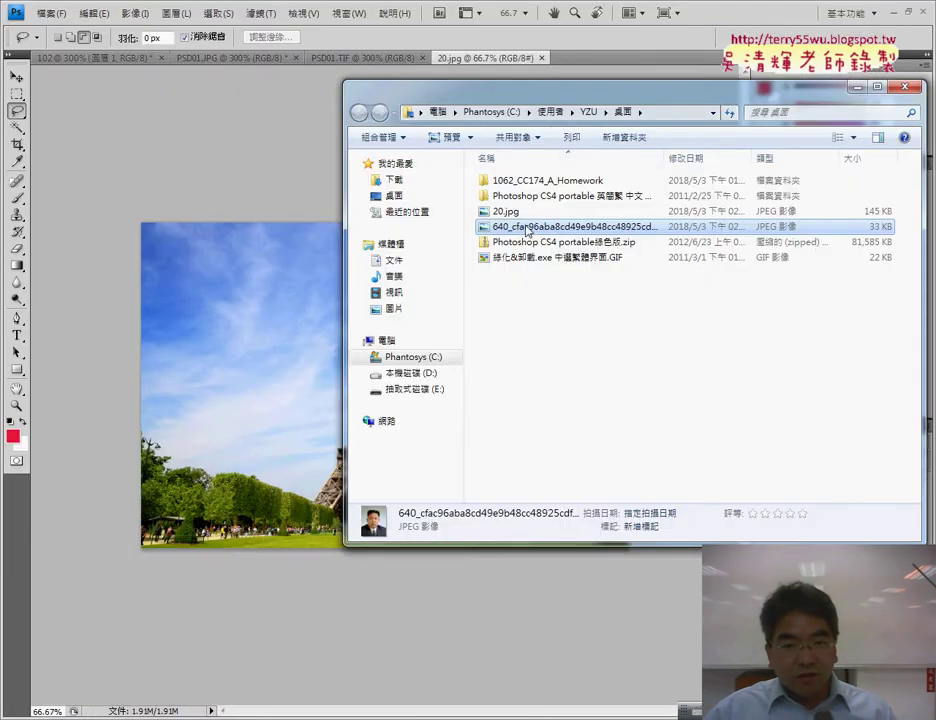
pyautogui.moveTo(255, 180); pyautogui.dragTo(503, 207)
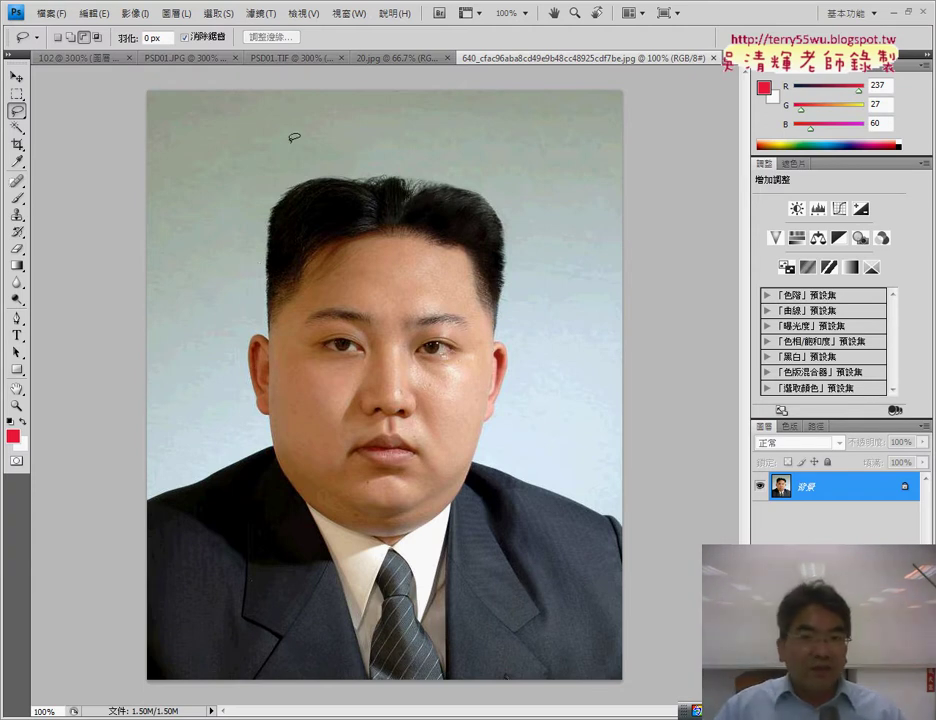
pyautogui.click(271, 17)
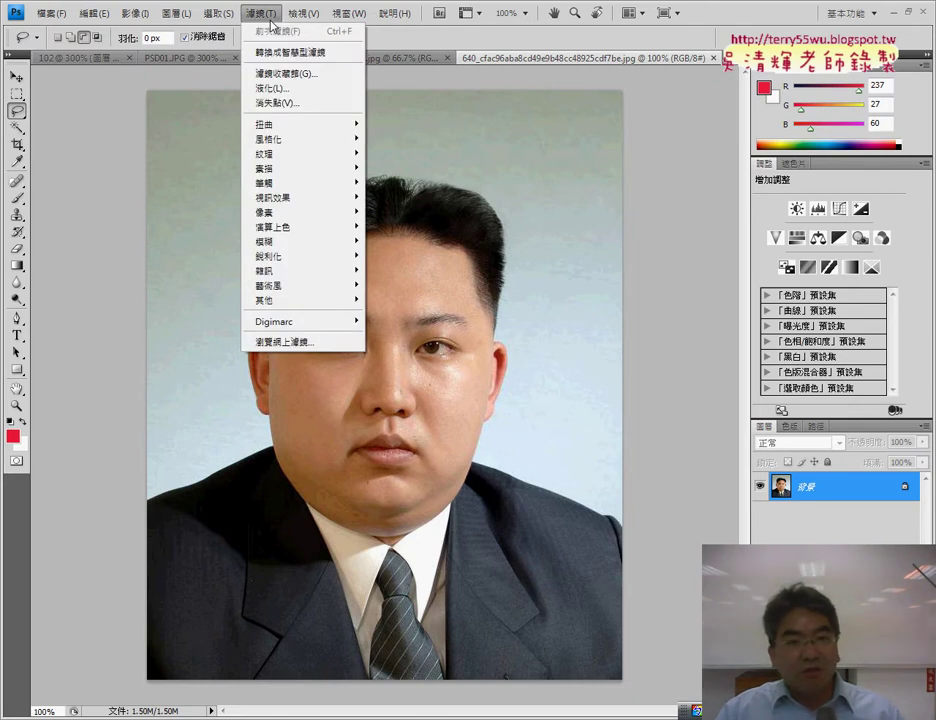
pyautogui.click(280, 94)
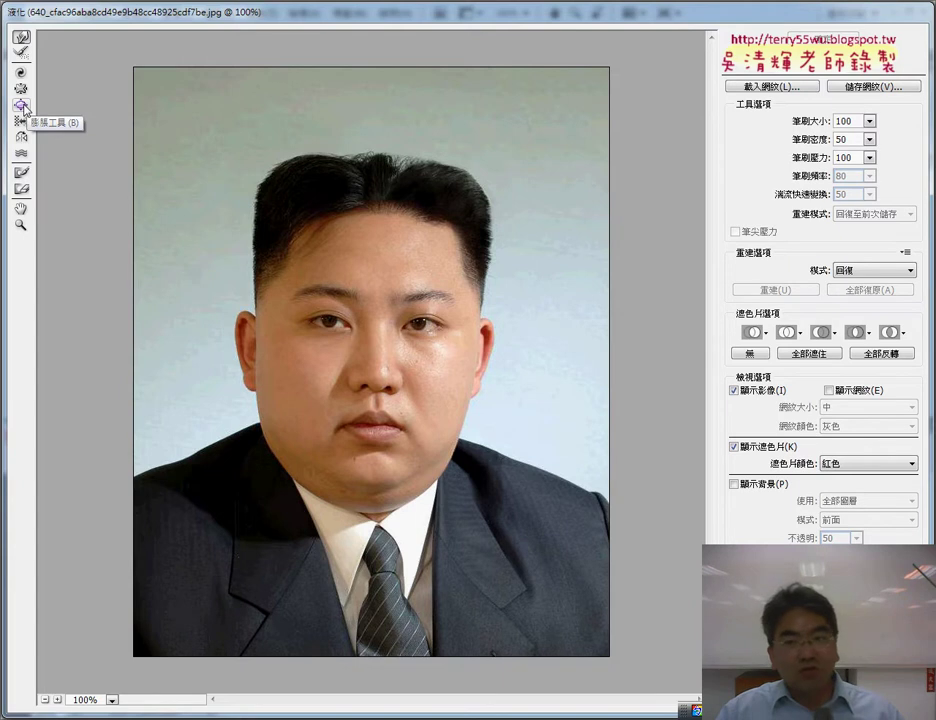
pyautogui.click(22, 105)
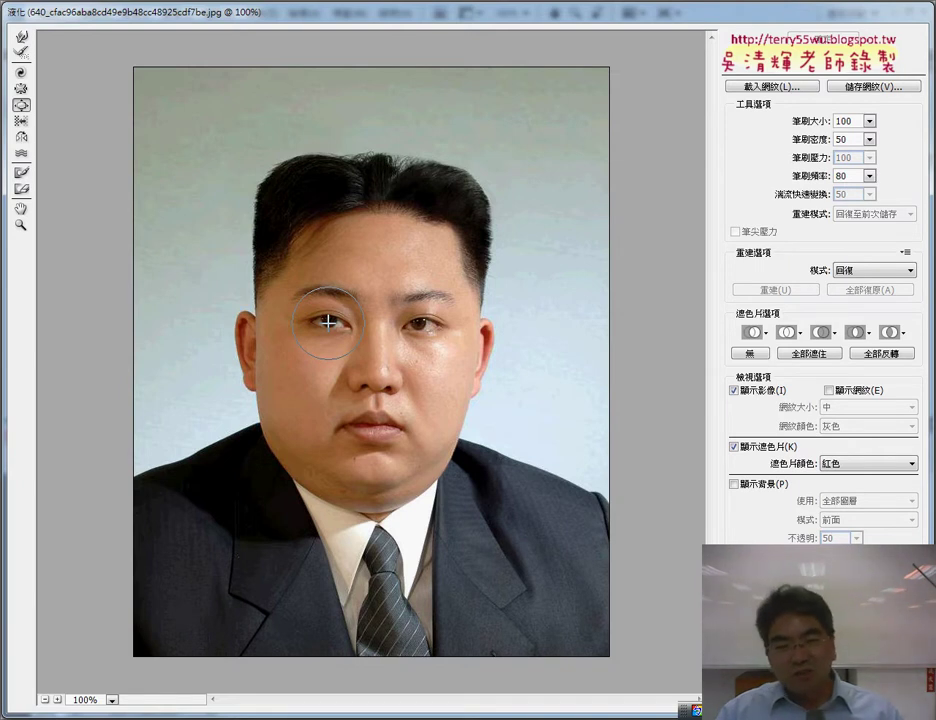
pyautogui.click(329, 322)
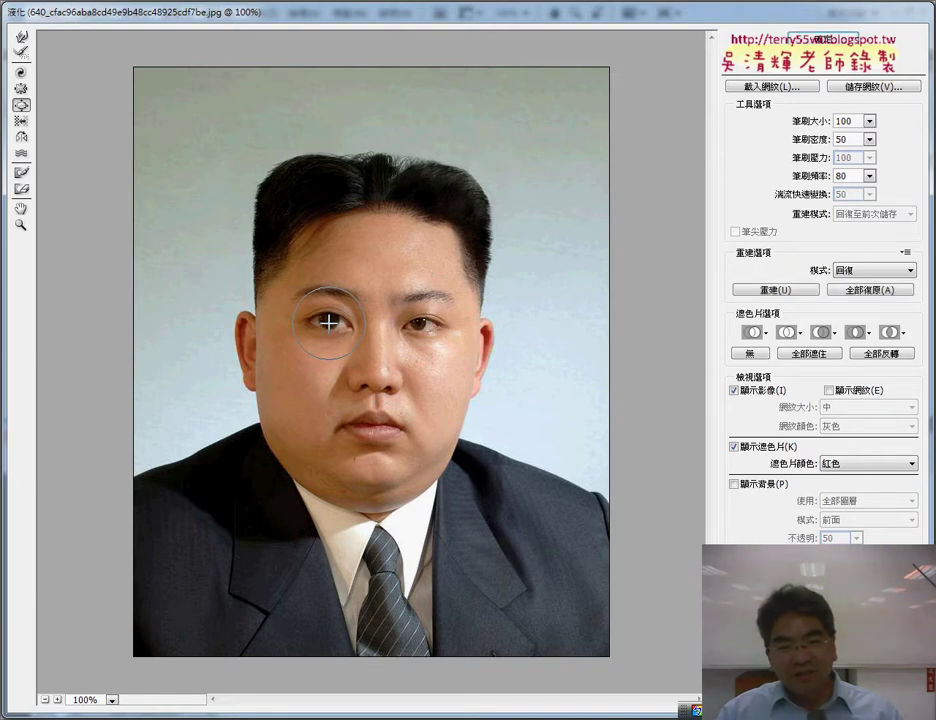
pyautogui.click(418, 323)
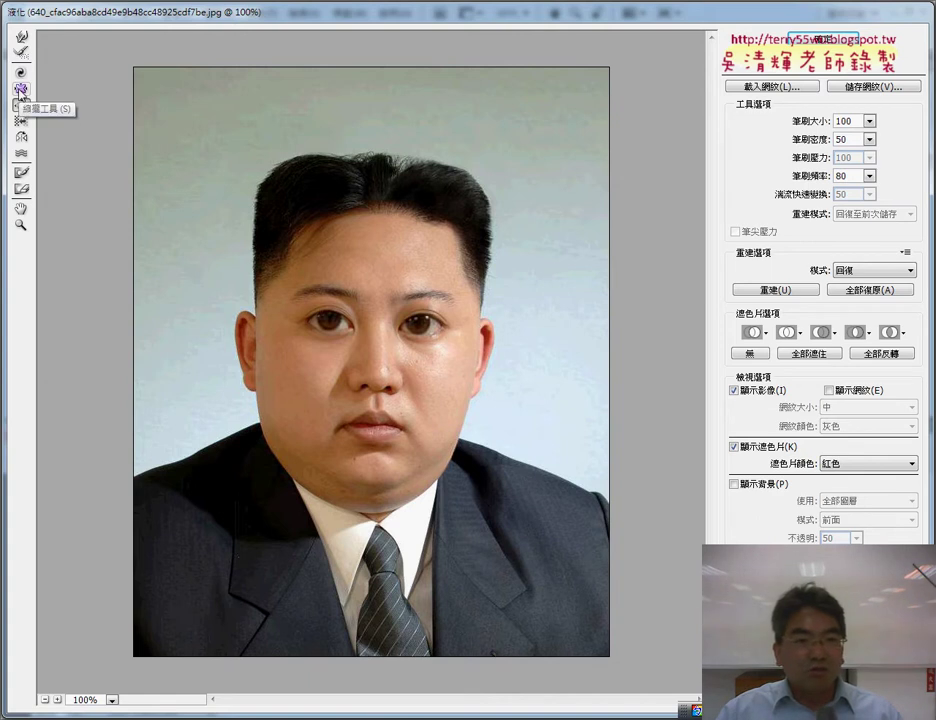
pyautogui.click(20, 90)
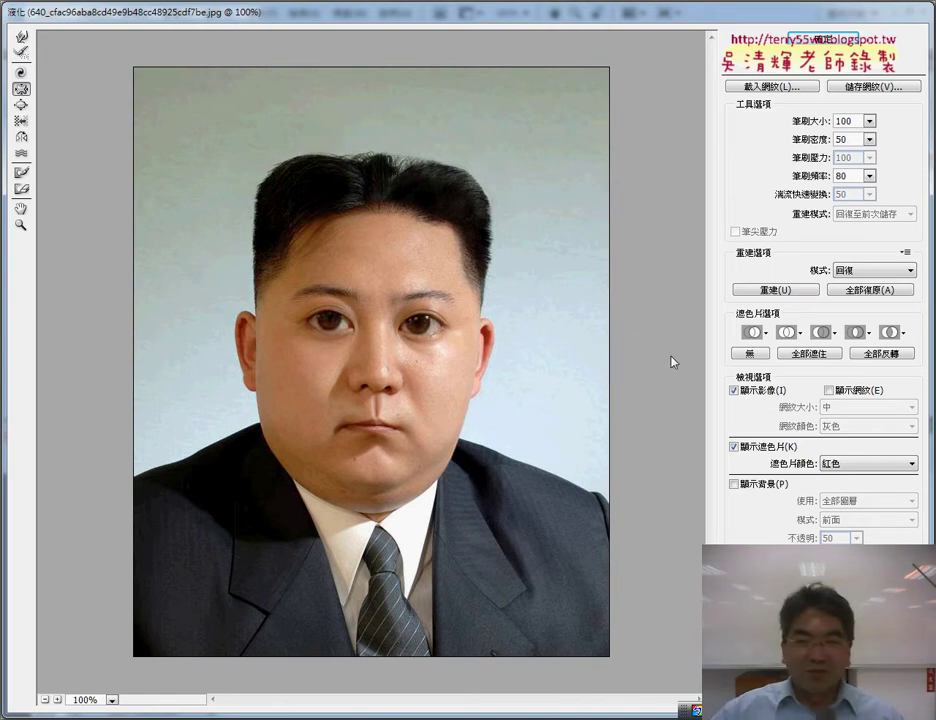
pyautogui.press('Return')
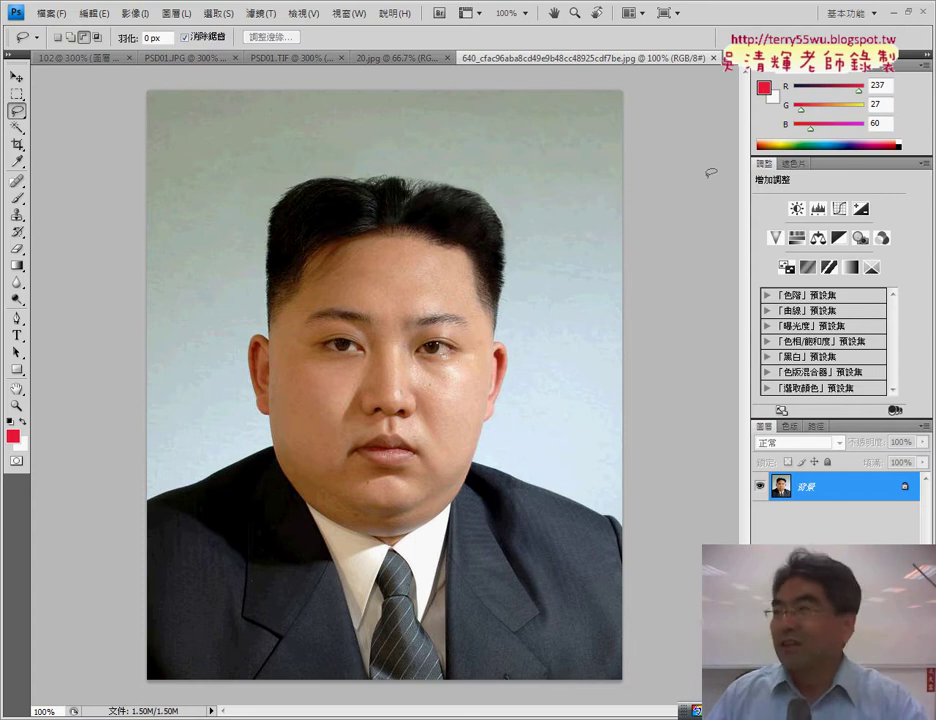
# Select the headshot's plain background with the Magic Wand across four areas
pyautogui.click(260, 13)
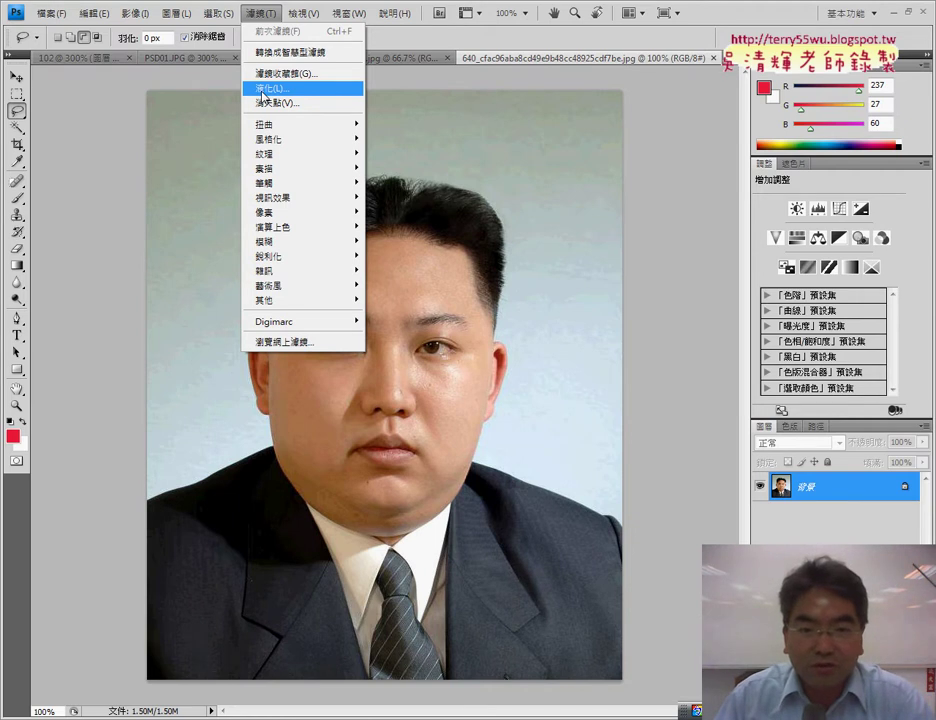
pyautogui.click(128, 202)
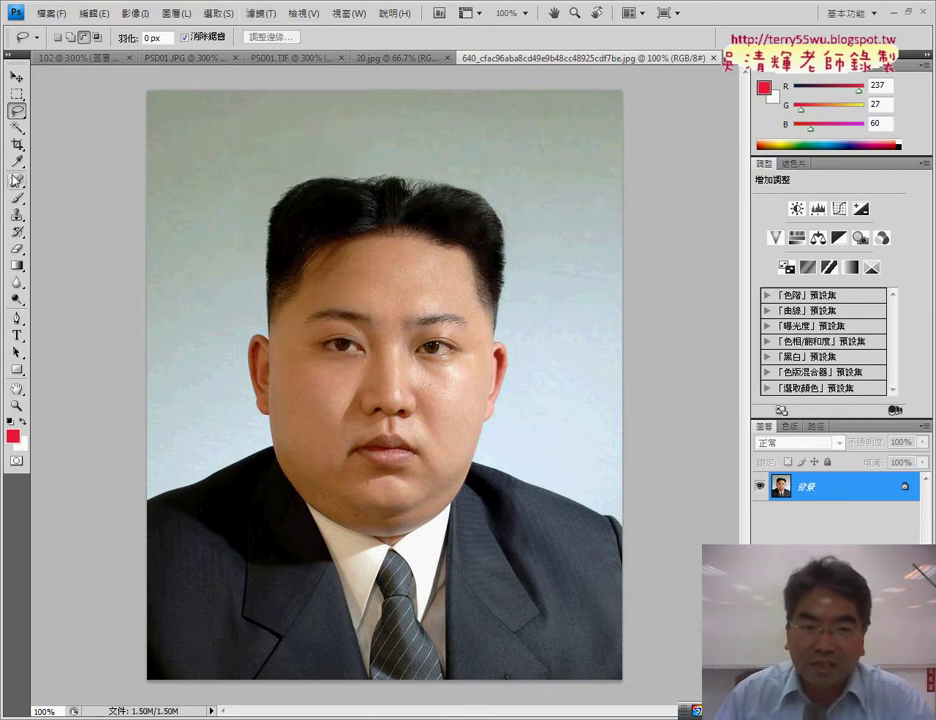
pyautogui.click(18, 128)
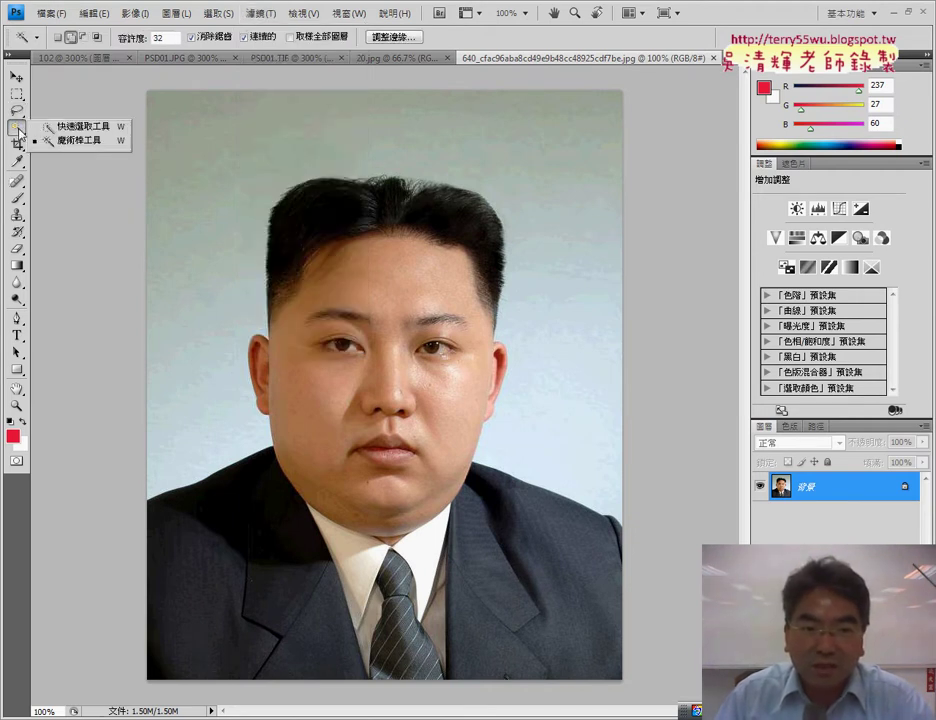
pyautogui.click(70, 144)
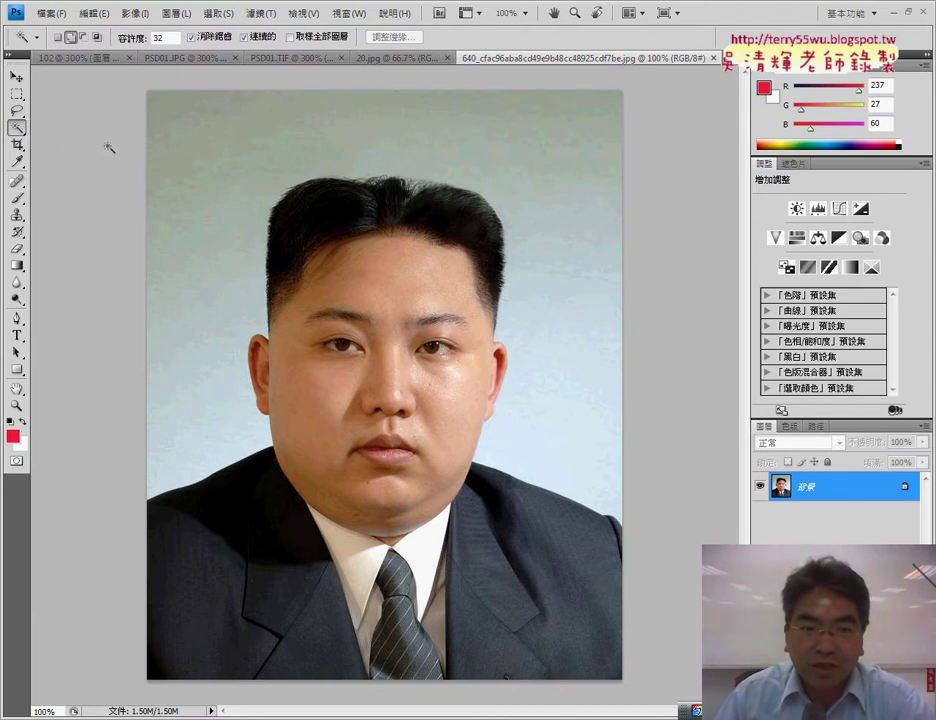
pyautogui.click(210, 150)
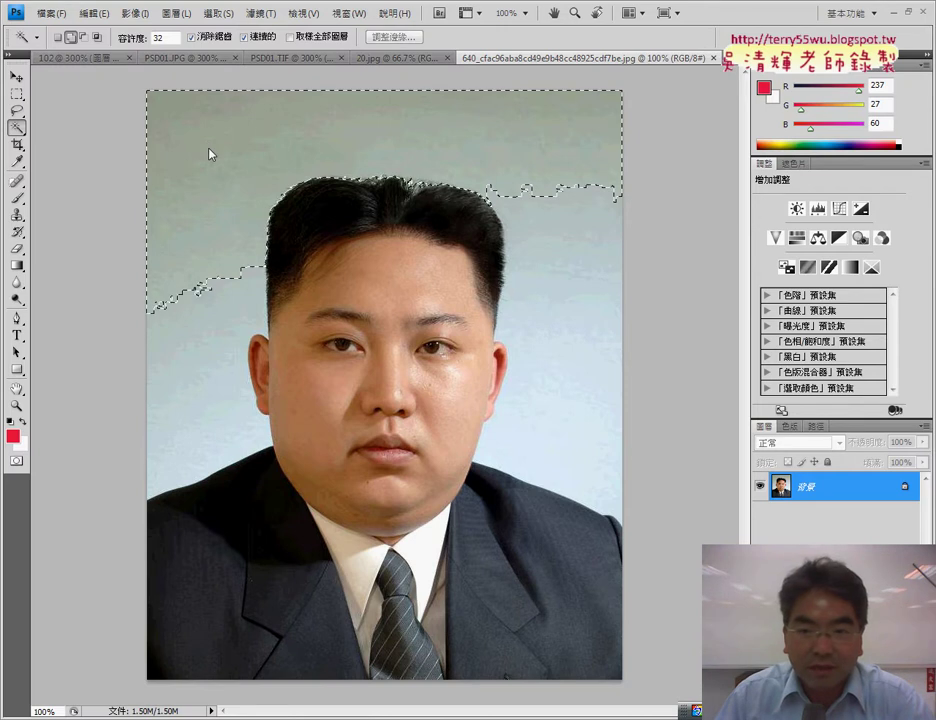
pyautogui.click(577, 397)
pyautogui.click(197, 407)
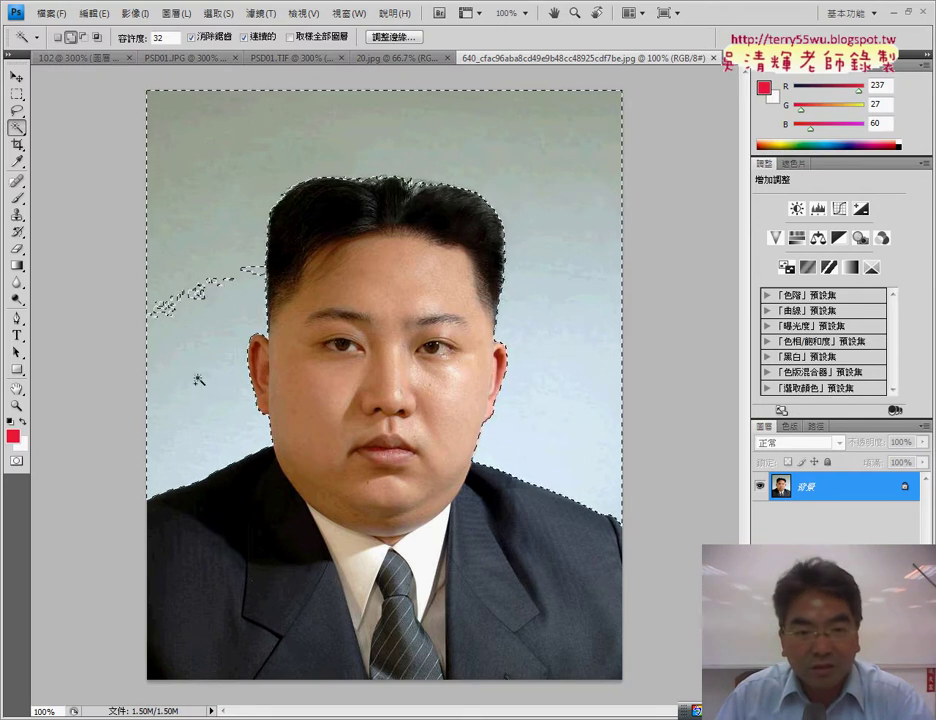
pyautogui.click(238, 291)
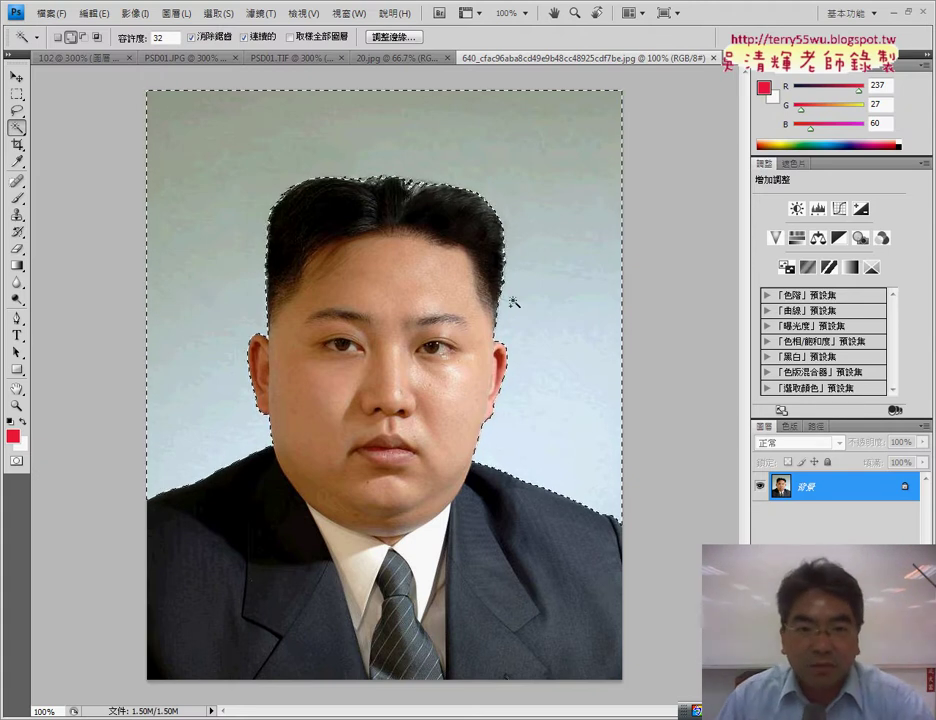
# Invert the selection to the man and paste him as a new layer onto 20.jpg
pyautogui.click(219, 13)
pyautogui.click(226, 75)
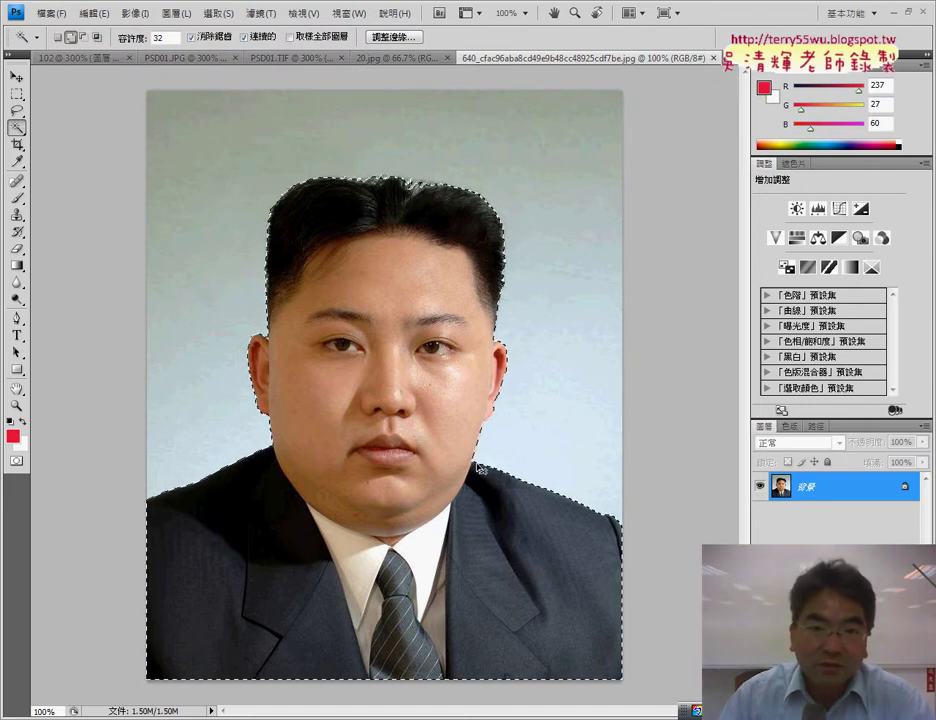
pyautogui.click(397, 58)
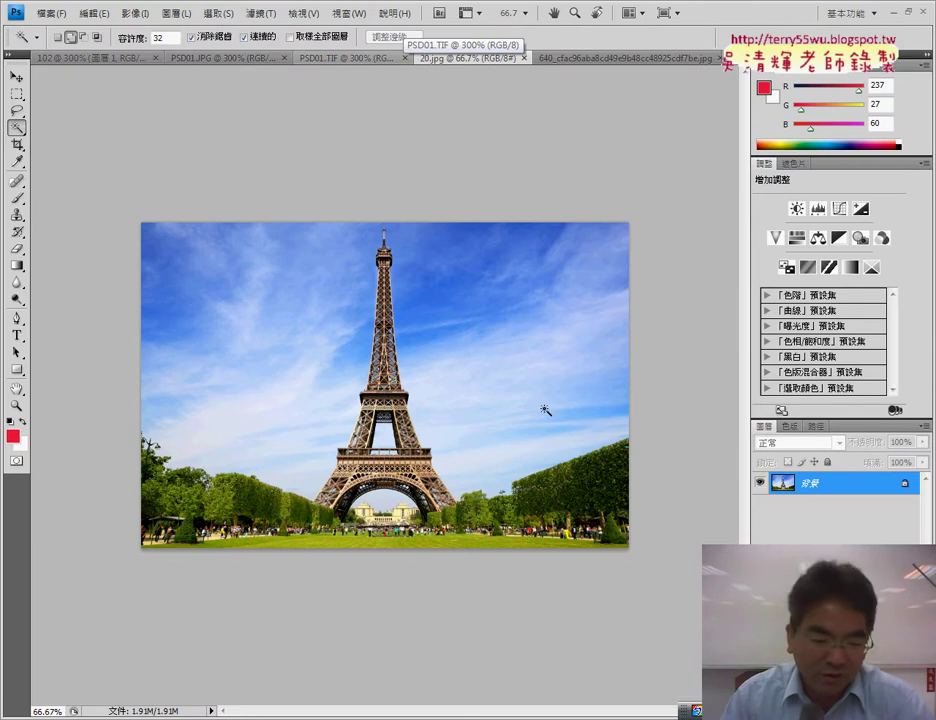
pyautogui.hotkey('ctrl', 'v')
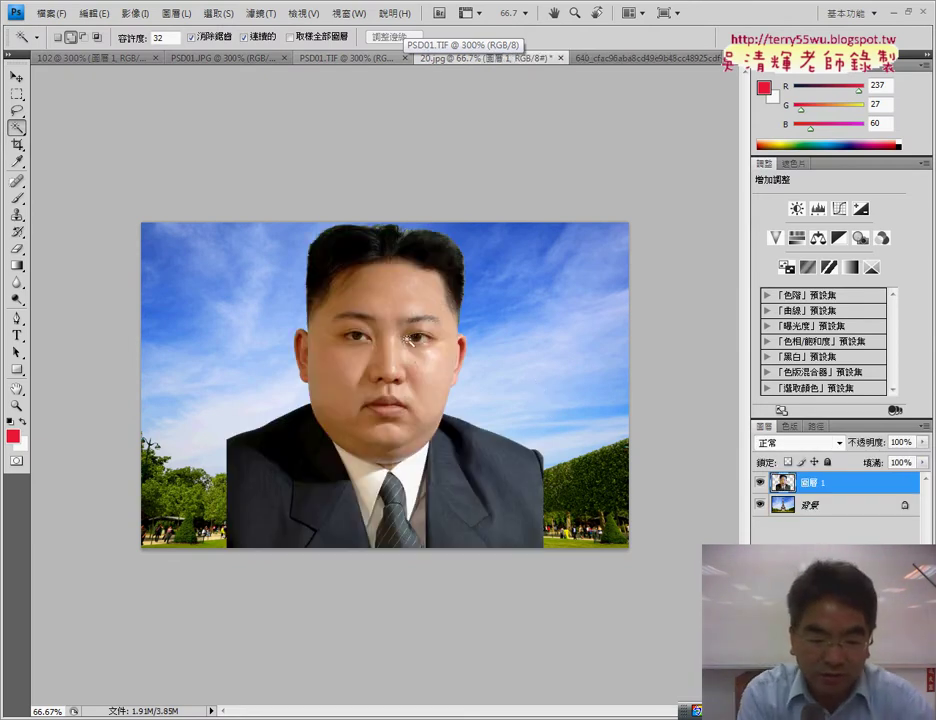
pyautogui.hotkey('ctrl', 't')
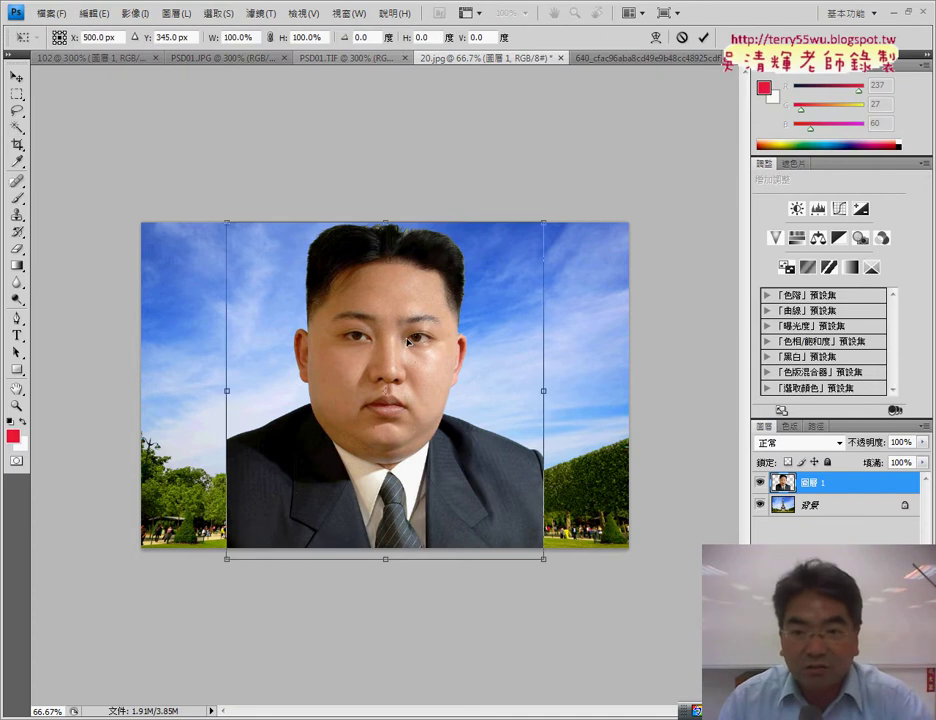
# Scale the portrait to about 30% and move it into the upper-left sky beside the tower
pyautogui.moveTo(538, 226); pyautogui.dragTo(355, 407)
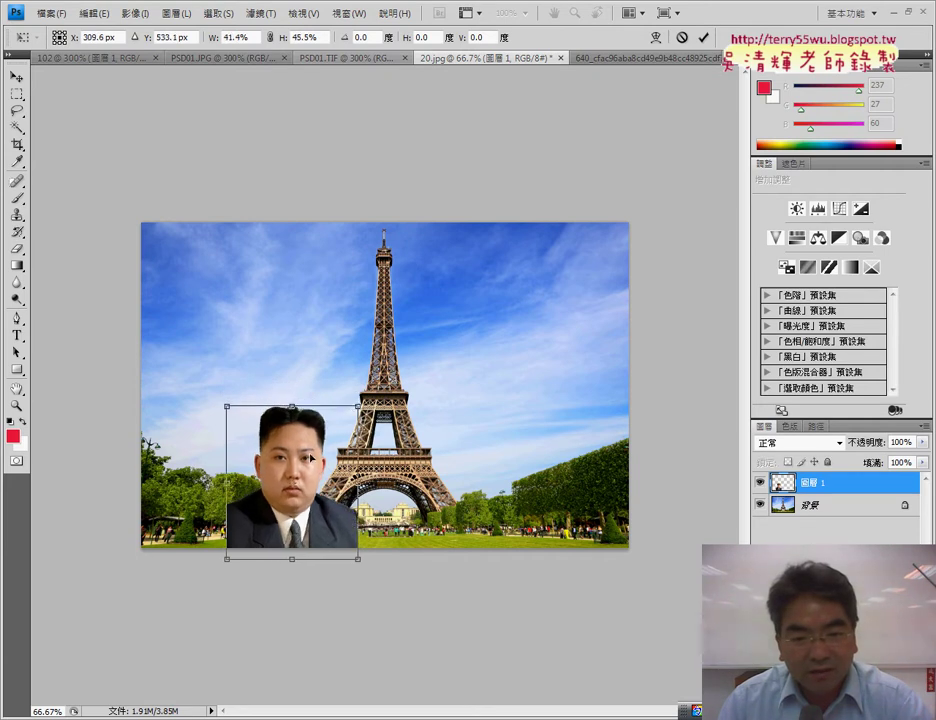
pyautogui.moveTo(313, 455); pyautogui.dragTo(403, 448)
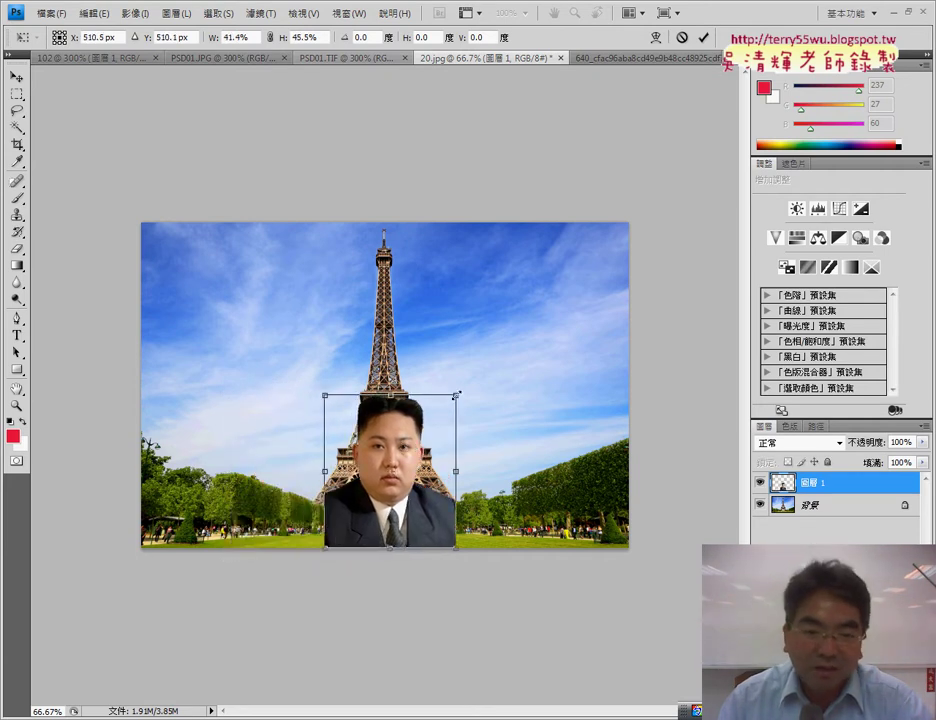
pyautogui.moveTo(456, 396); pyautogui.dragTo(417, 444)
pyautogui.moveTo(361, 476)
pyautogui.mouseDown()
pyautogui.moveTo(278, 470)
pyautogui.moveTo(179, 480)
pyautogui.mouseUp()
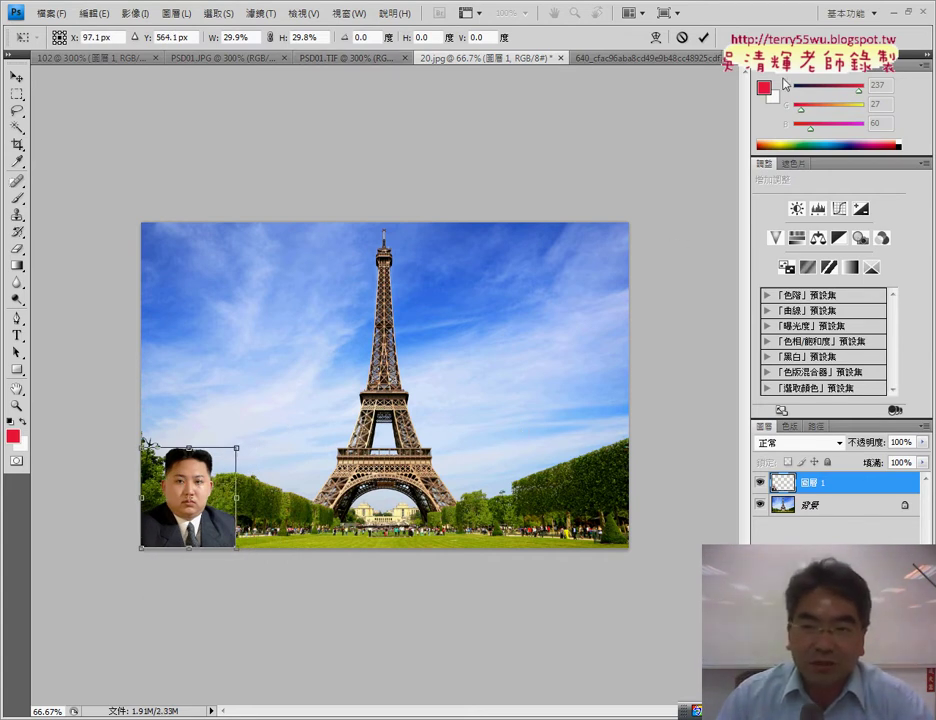
pyautogui.click(702, 38)
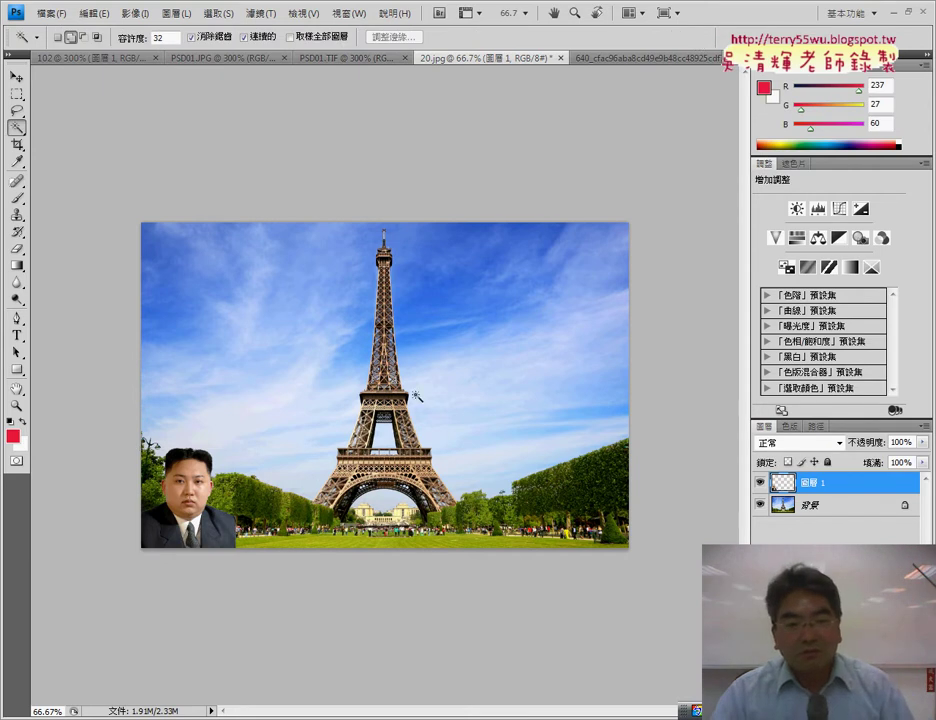
pyautogui.click(18, 77)
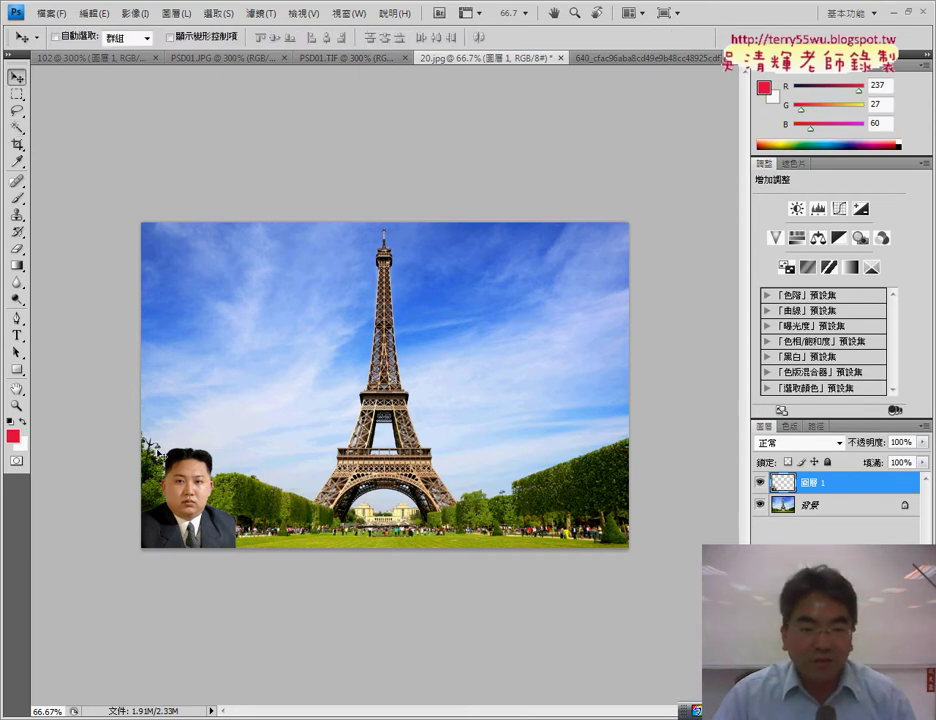
pyautogui.moveTo(199, 497); pyautogui.dragTo(227, 301)
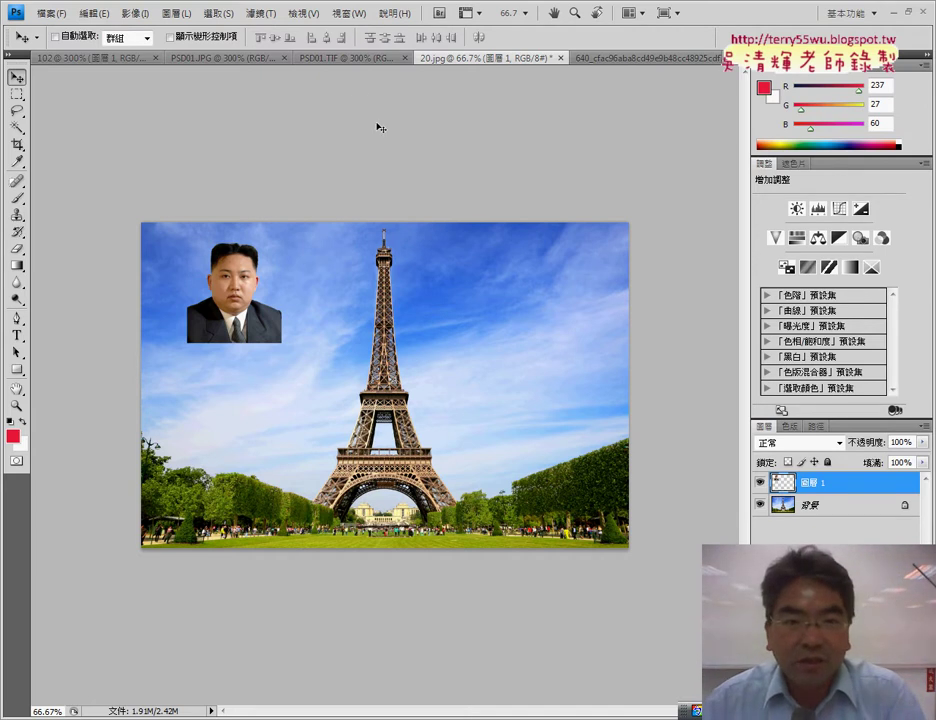
# Move the PSD01.TIF tab ahead of PSD01.JPG and compare the finished card with the dog document
pyautogui.click(215, 60)
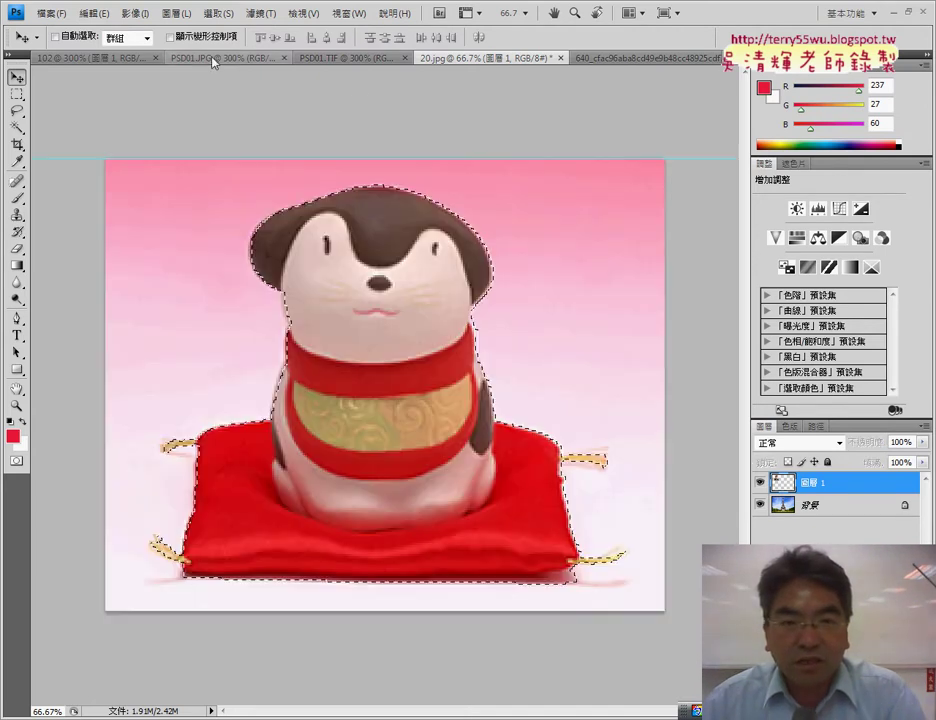
pyautogui.click(125, 60)
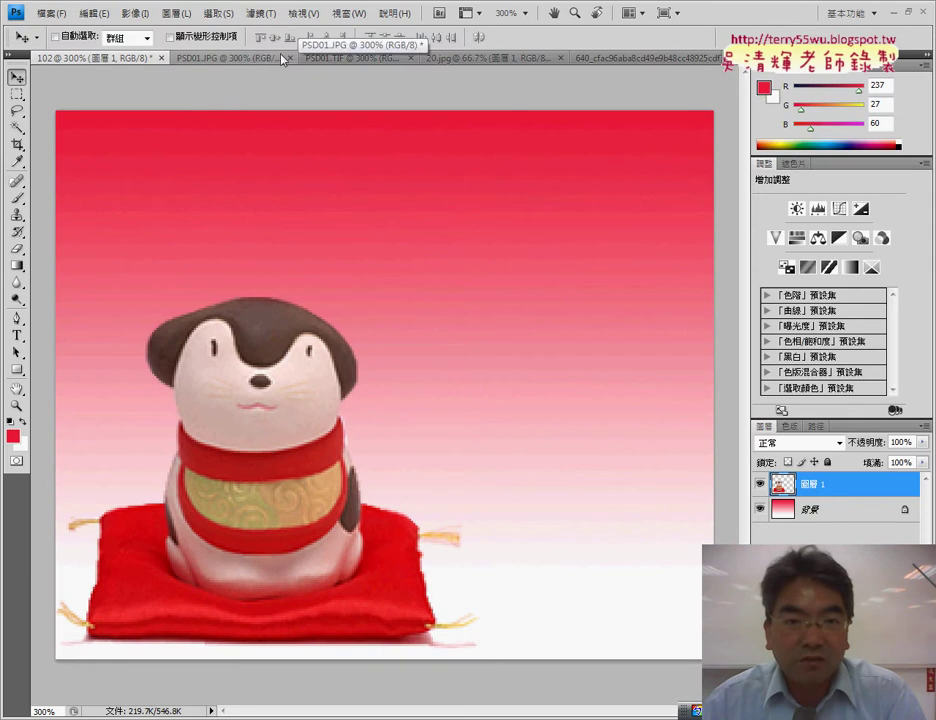
pyautogui.moveTo(345, 58)
pyautogui.mouseDown()
pyautogui.moveTo(212, 60)
pyautogui.moveTo(201, 100)
pyautogui.mouseUp()
pyautogui.click(210, 58)
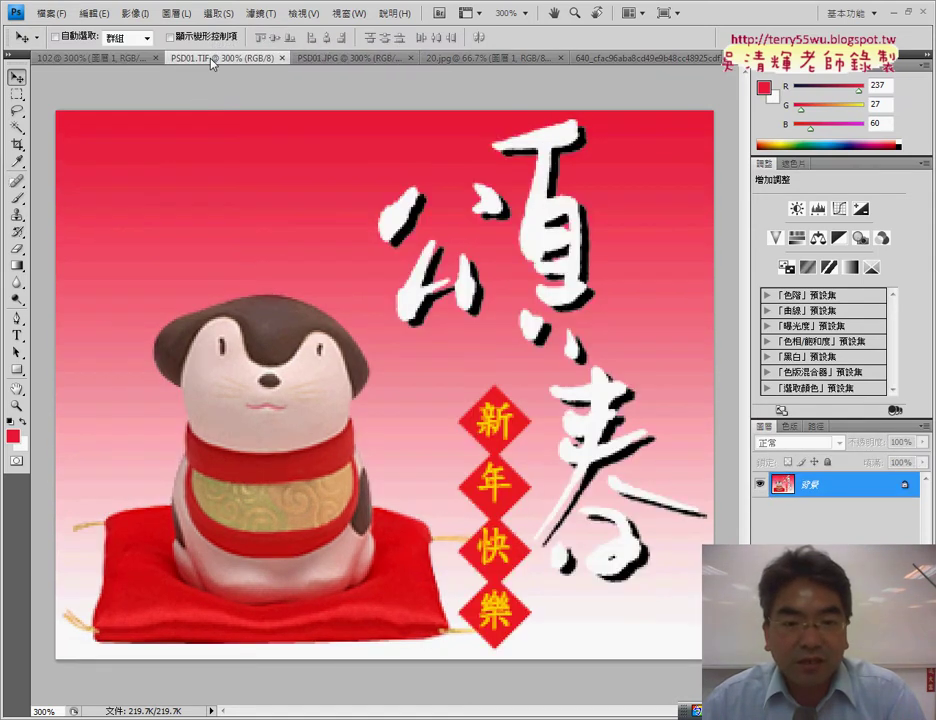
pyautogui.click(117, 60)
pyautogui.click(200, 58)
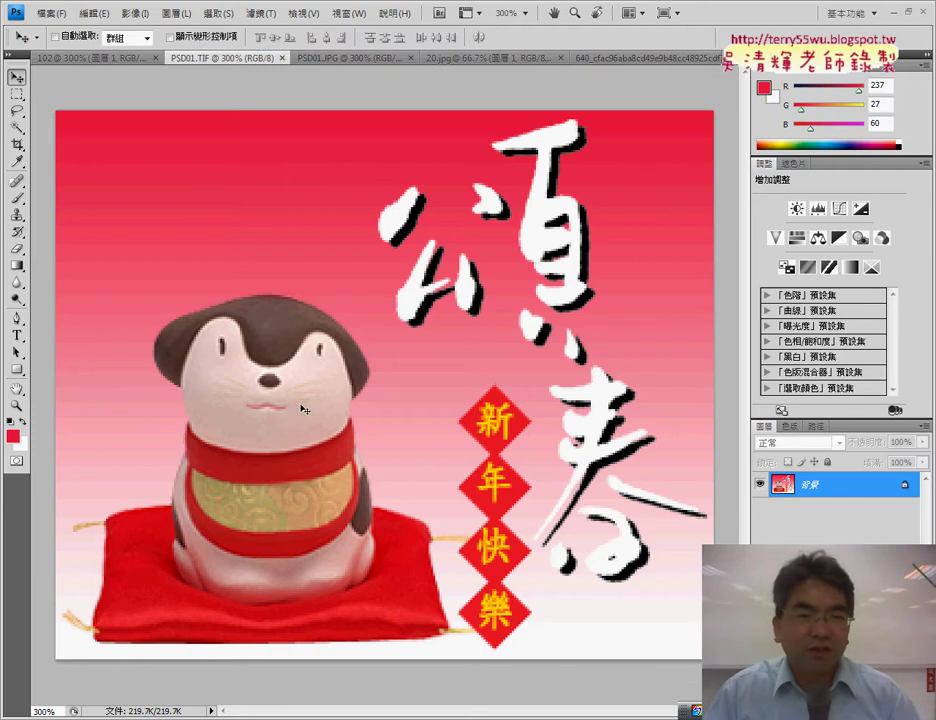
pyautogui.click(95, 58)
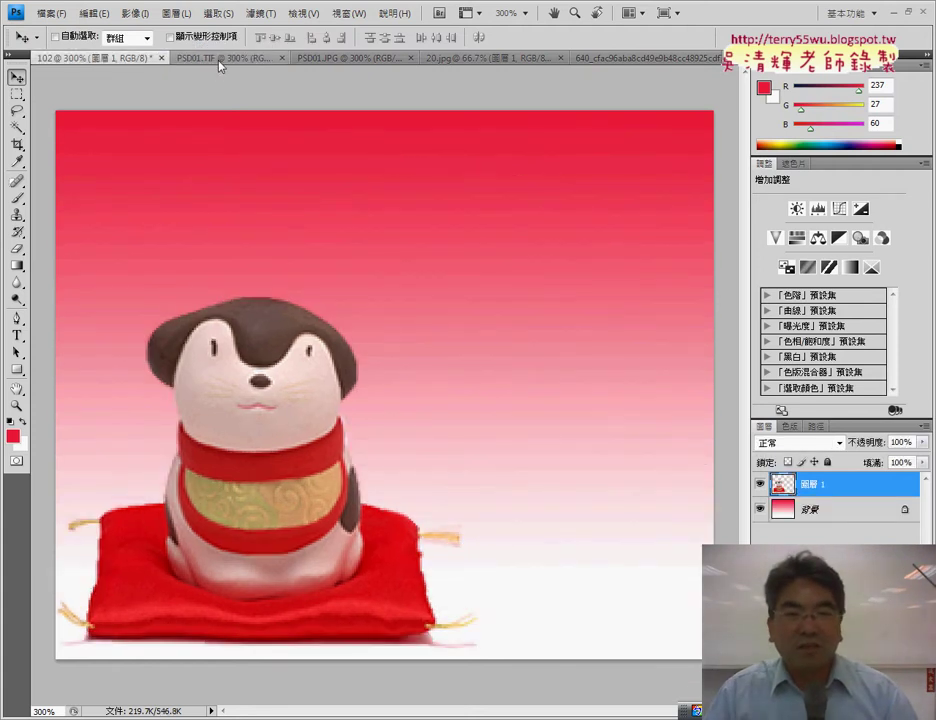
pyautogui.click(182, 60)
pyautogui.click(115, 58)
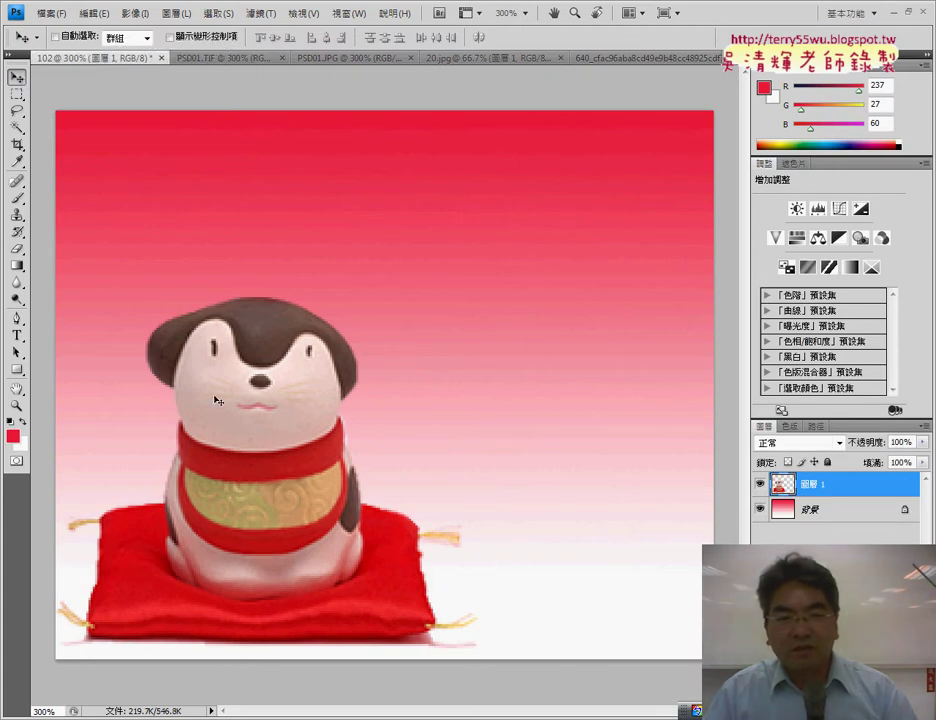
# Nudge the dog figurine slightly up and right, checking it against the finished 頌春 card
pyautogui.moveTo(216, 400); pyautogui.dragTo(217, 397)
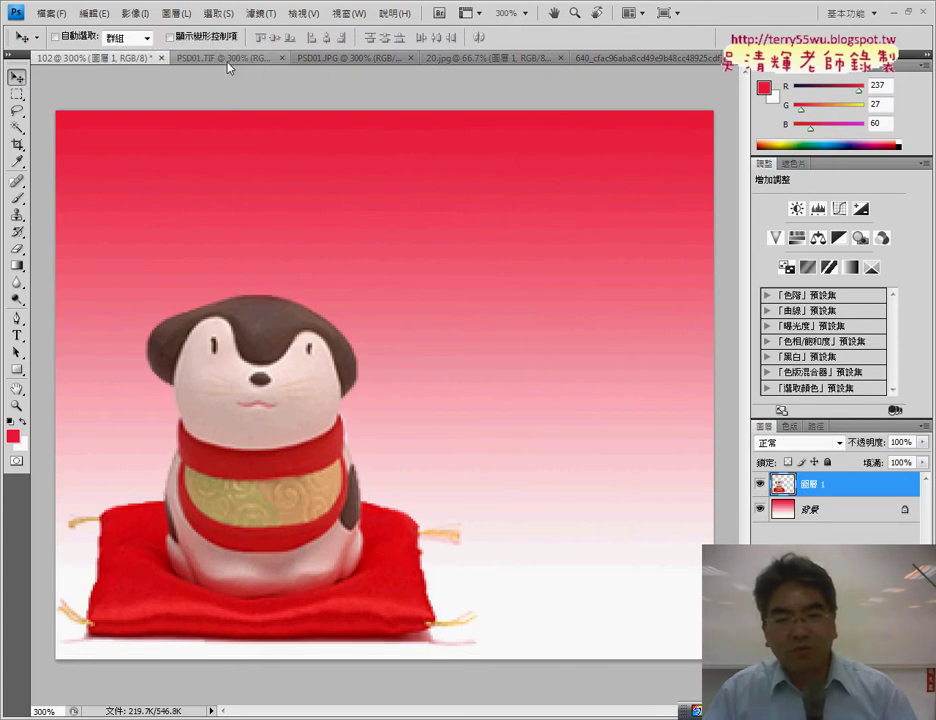
pyautogui.click(226, 58)
pyautogui.click(121, 62)
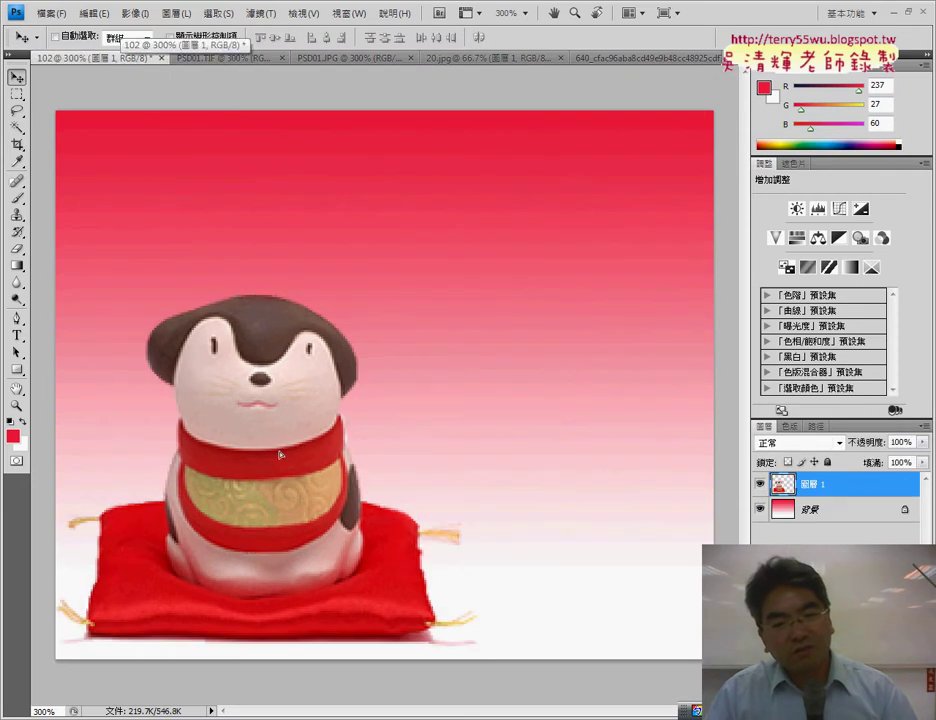
pyautogui.press('Right')
pyautogui.press('Right')
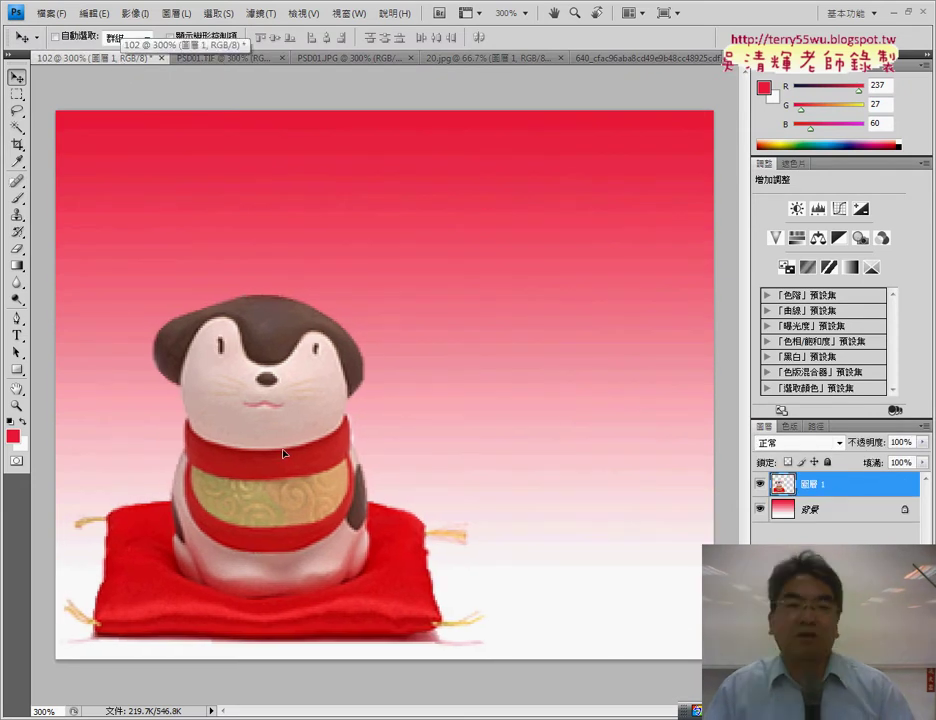
pyautogui.click(232, 58)
pyautogui.click(113, 60)
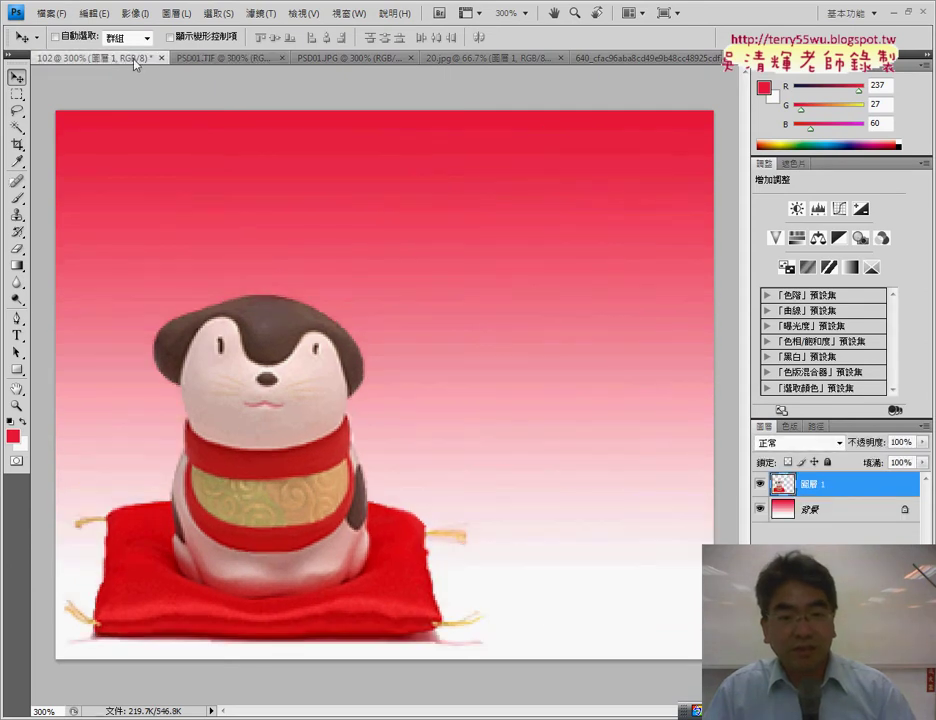
pyautogui.click(226, 59)
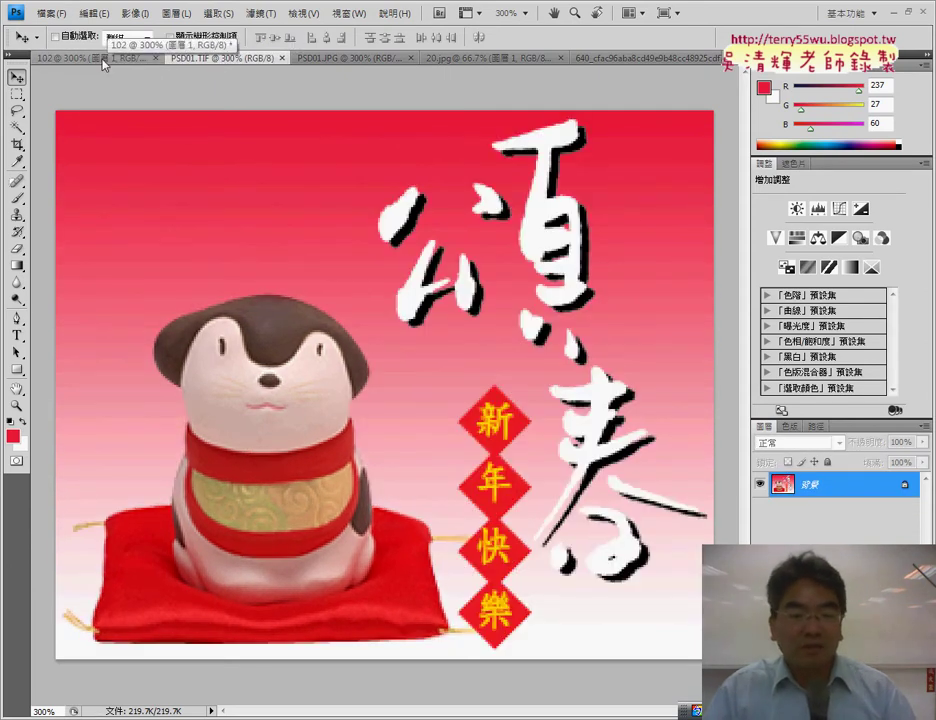
pyautogui.click(104, 60)
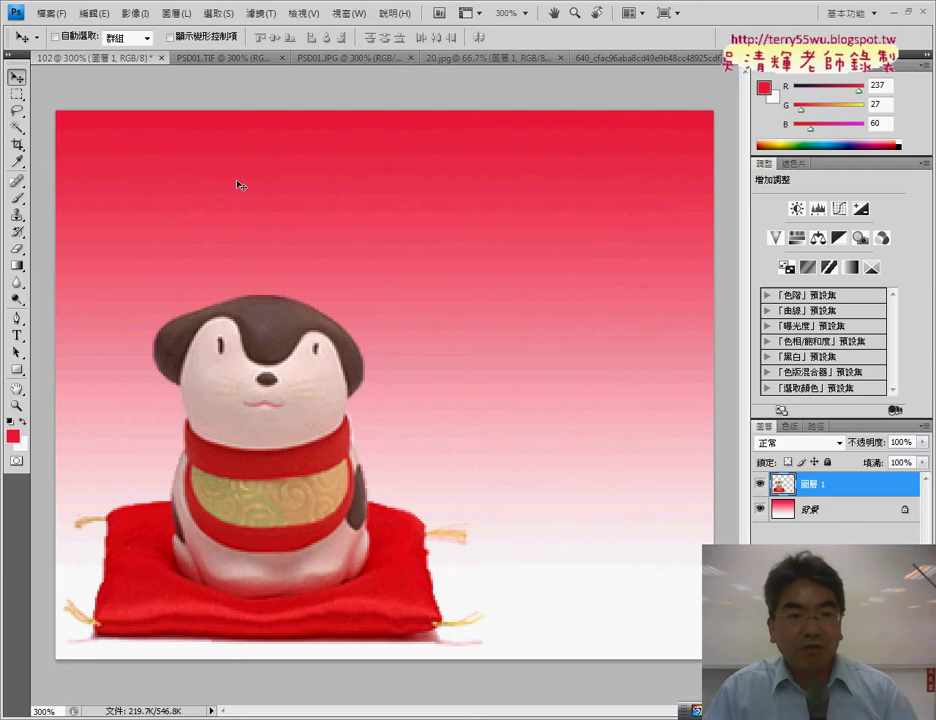
pyautogui.click(93, 13)
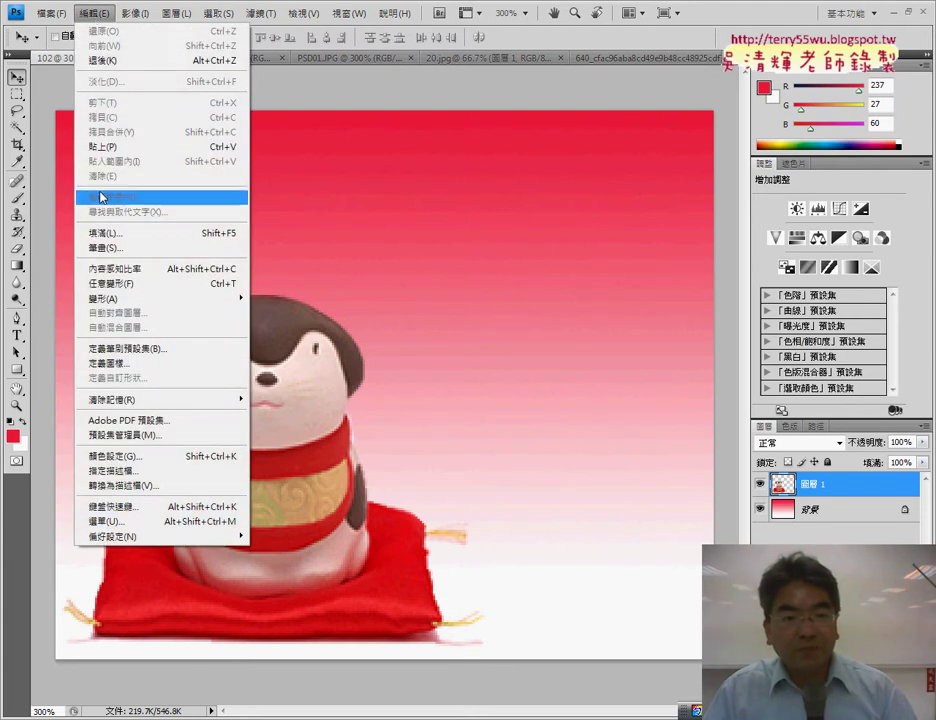
# Put the dog figurine's Layer 1 into Free Transform, leaving it at 100% width and height
pyautogui.click(115, 284)
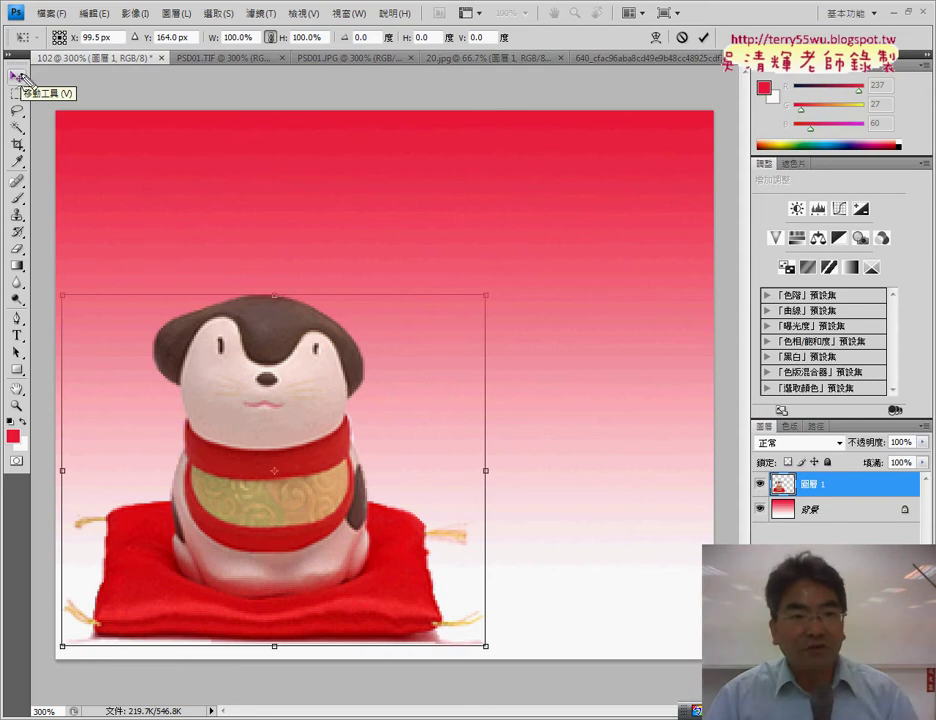
pyautogui.moveTo(22, 86)
pyautogui.mouseDown()
pyautogui.moveTo(38, 72)
pyautogui.moveTo(55, 395)
pyautogui.mouseUp()
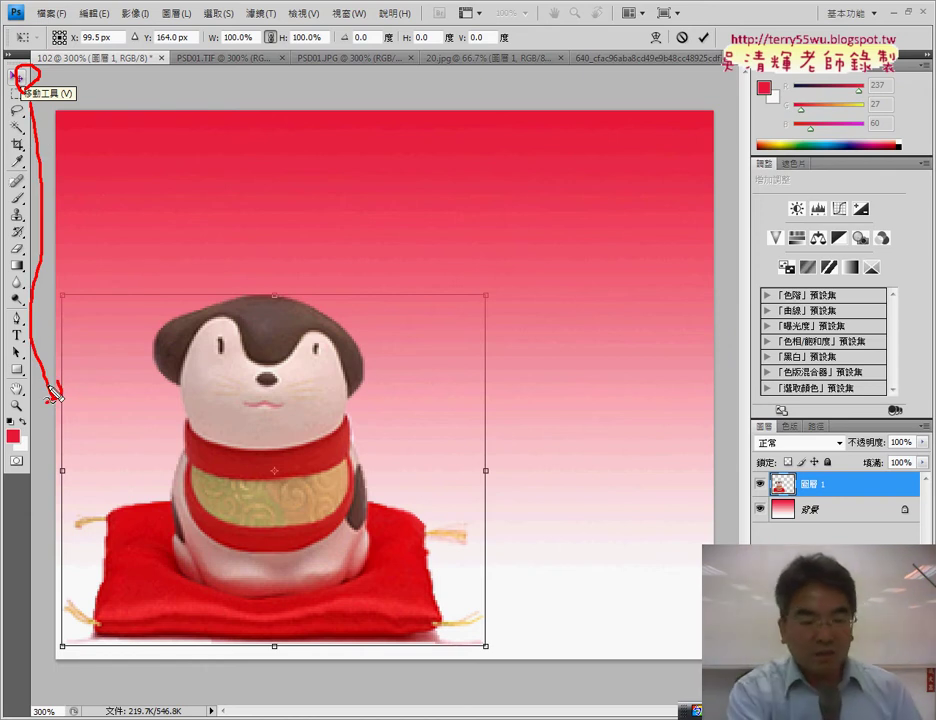
pyautogui.press('Escape')
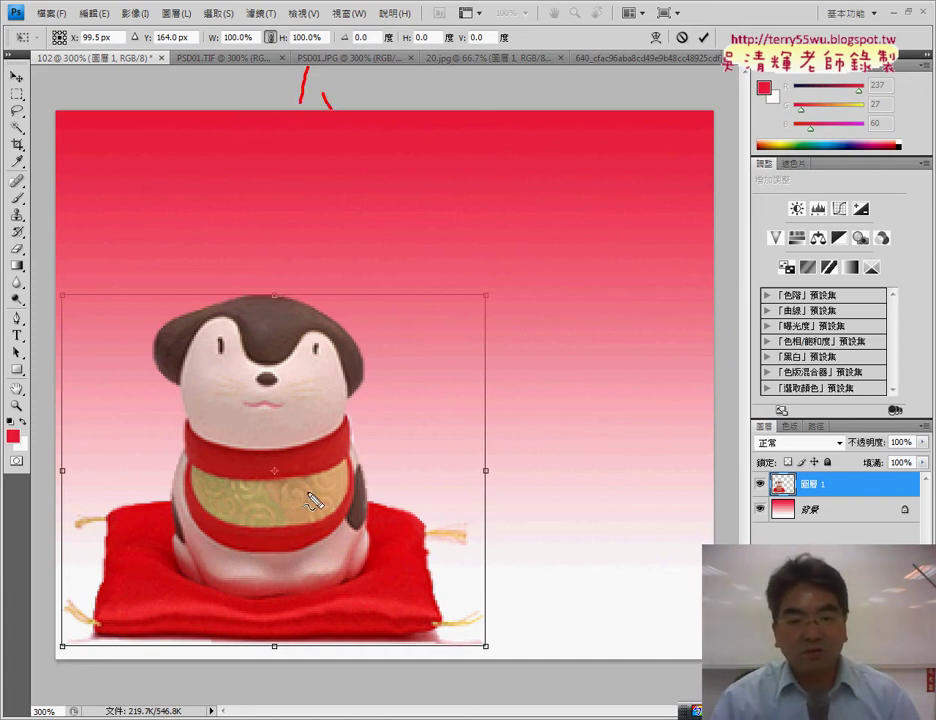
pyautogui.moveTo(130, 600)
pyautogui.mouseDown()
pyautogui.moveTo(397, 424)
pyautogui.moveTo(418, 450)
pyautogui.mouseUp()
pyautogui.moveTo(622, 440)
pyautogui.mouseDown()
pyautogui.moveTo(428, 466)
pyautogui.moveTo(466, 508)
pyautogui.mouseUp()
pyautogui.press('Escape')
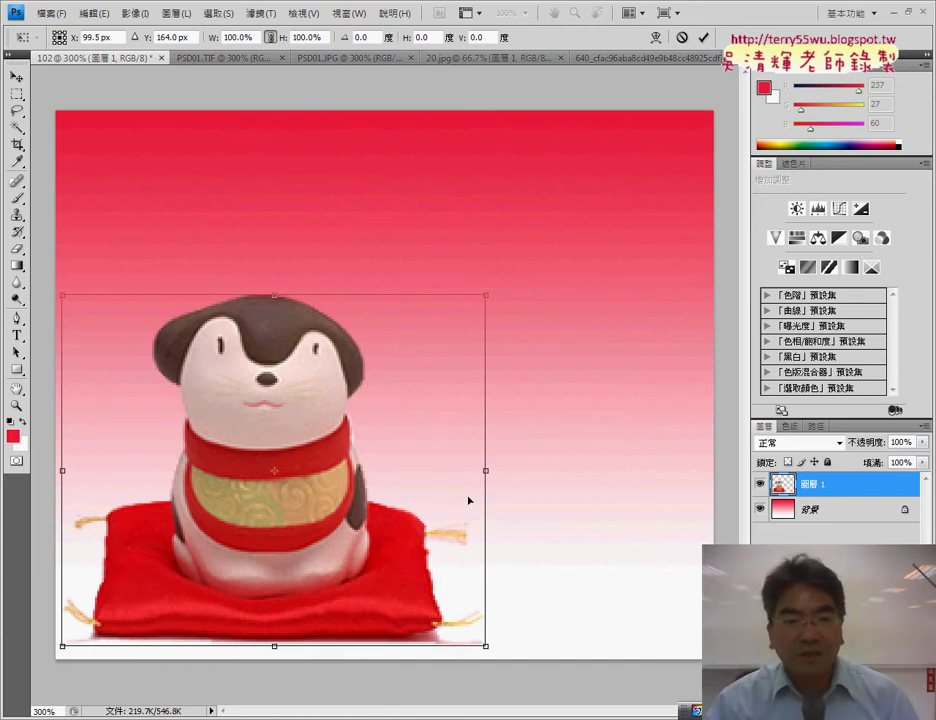
# Close 20.jpg without saving and the 640 image, then bring Chrome forward
pyautogui.click(226, 57)
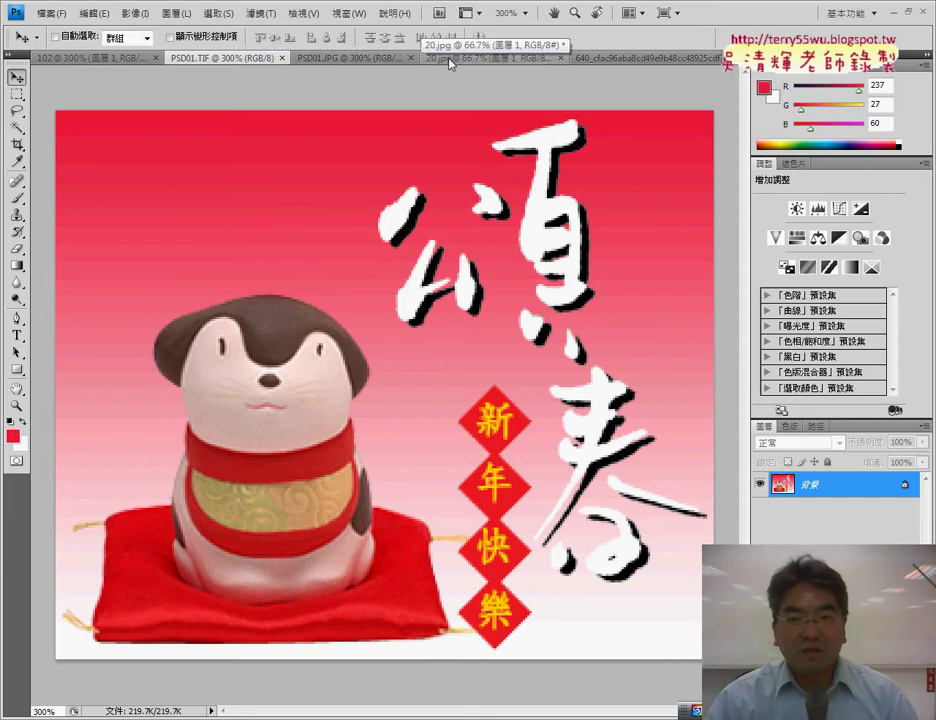
pyautogui.click(561, 58)
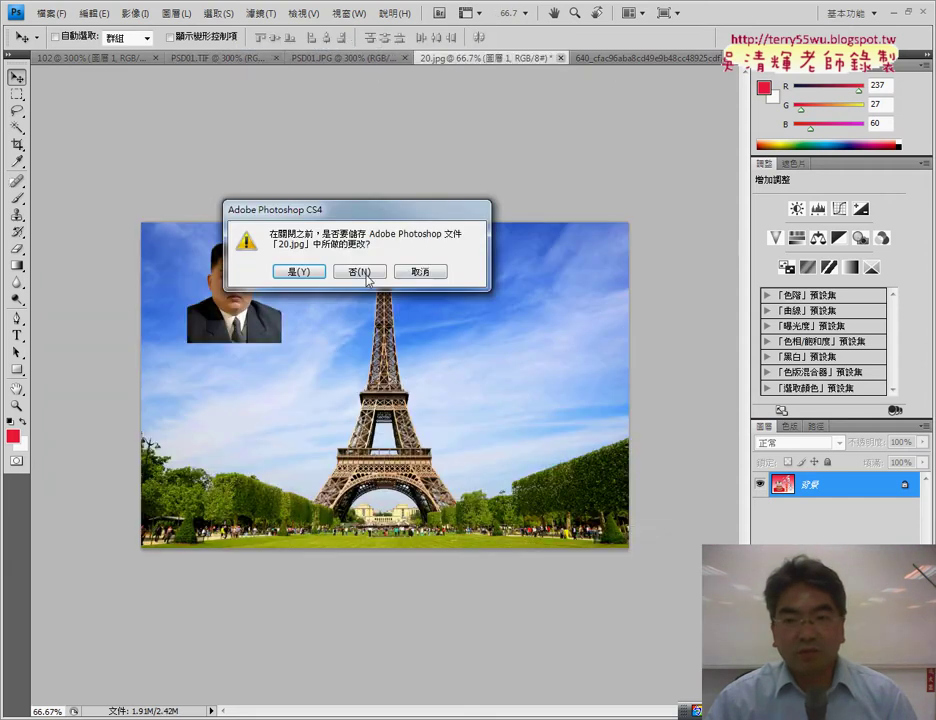
pyautogui.click(362, 273)
pyautogui.click(689, 58)
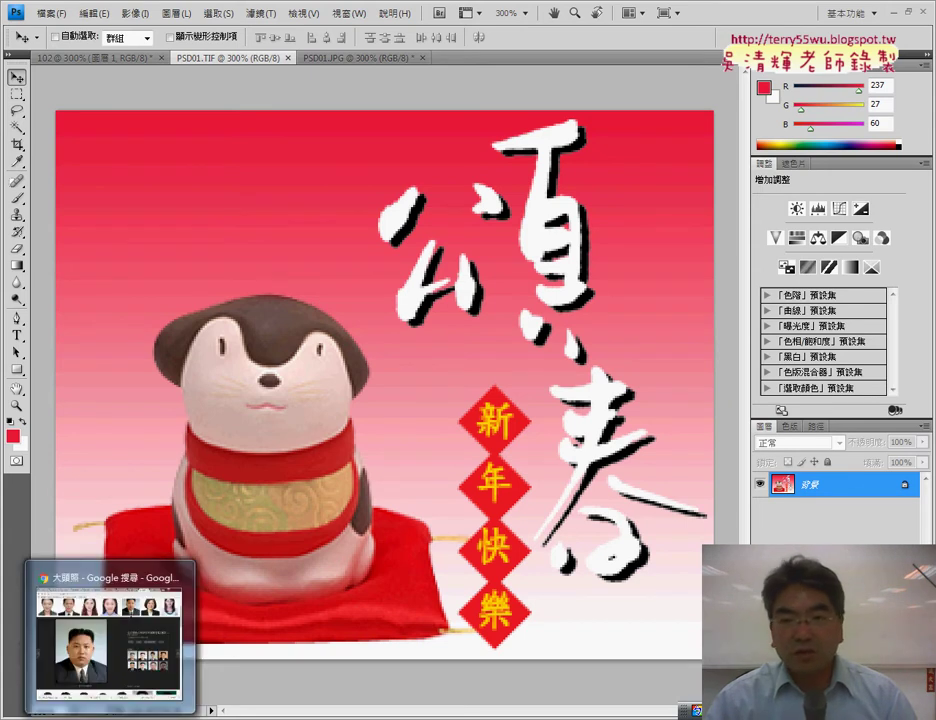
pyautogui.click(105, 640)
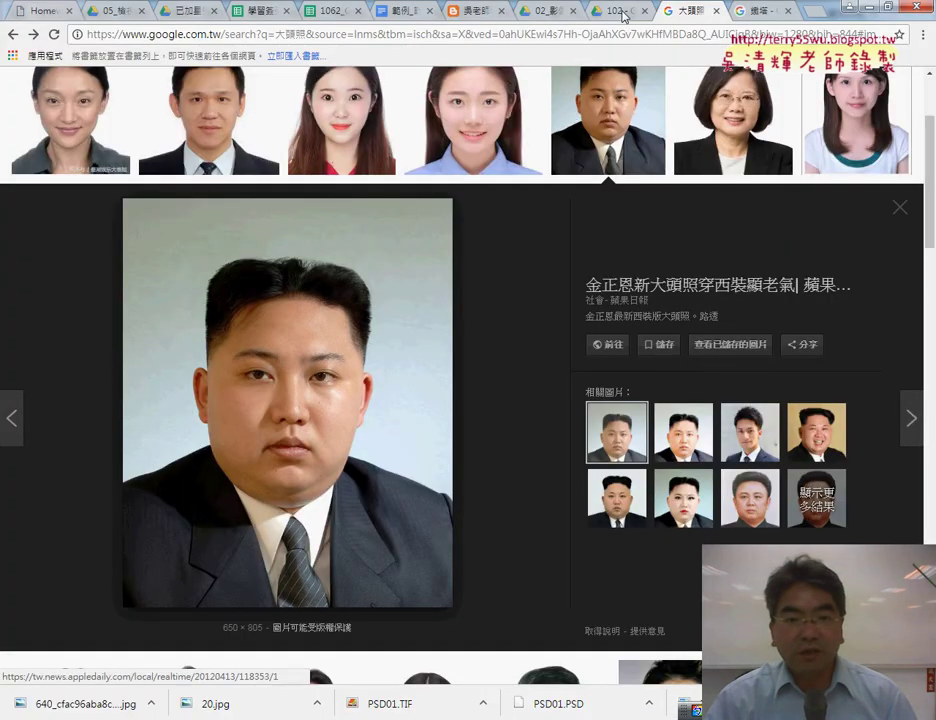
# Open the downloaded PSD01.PSD in Photoshop by dragging it from its Downloads folder
pyautogui.click(620, 11)
pyautogui.click(268, 238)
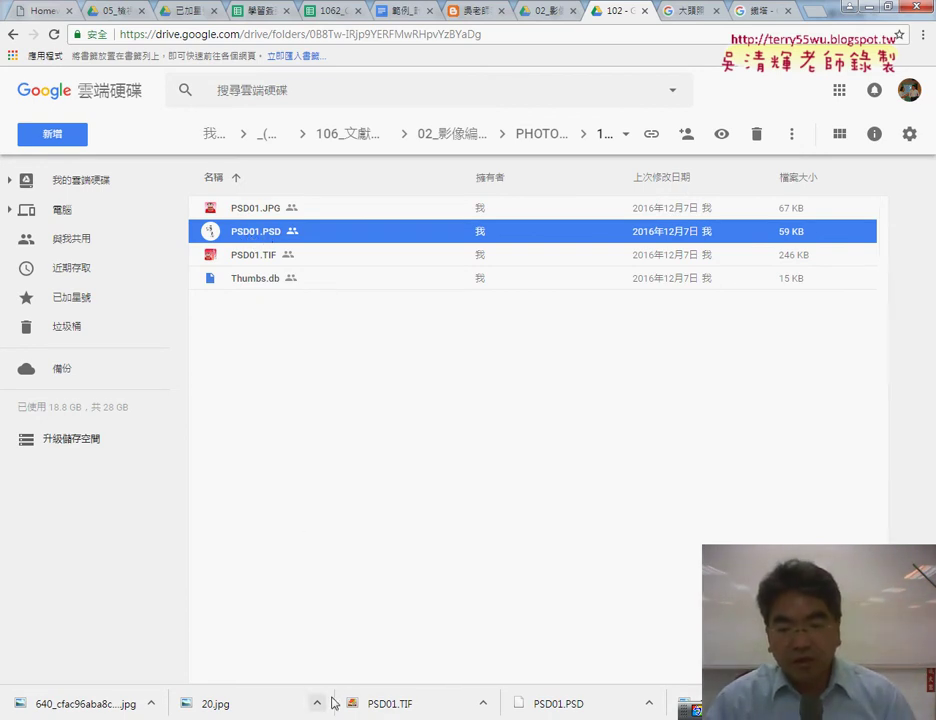
pyautogui.click(649, 703)
pyautogui.click(675, 655)
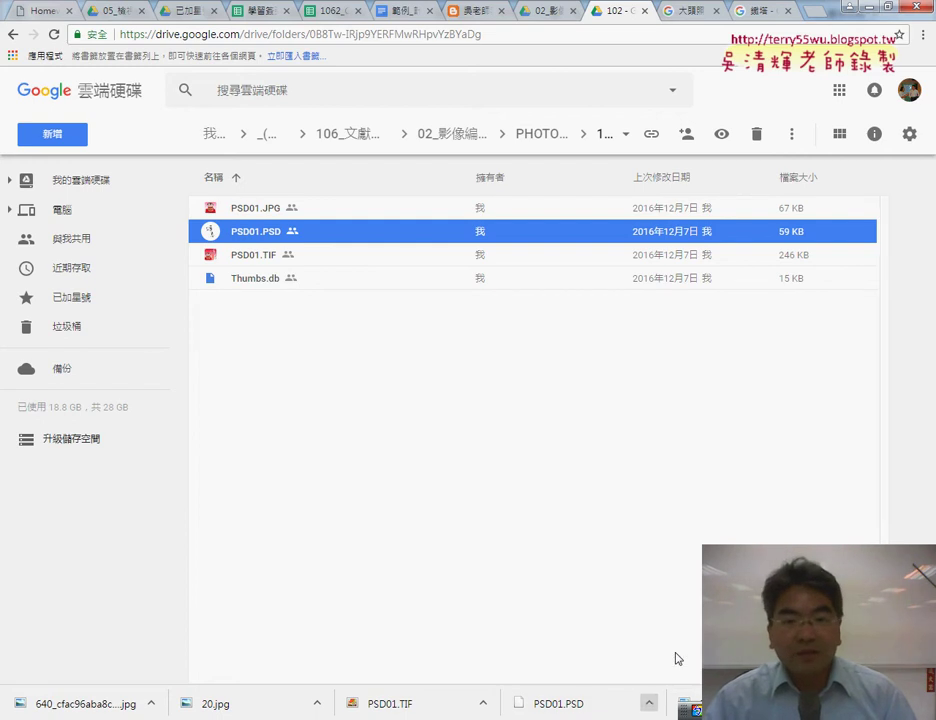
pyautogui.click(870, 14)
pyautogui.moveTo(349, 115); pyautogui.dragTo(655, 95)
pyautogui.moveTo(514, 58)
pyautogui.mouseDown()
pyautogui.moveTo(217, 58)
pyautogui.moveTo(250, 58)
pyautogui.mouseUp()
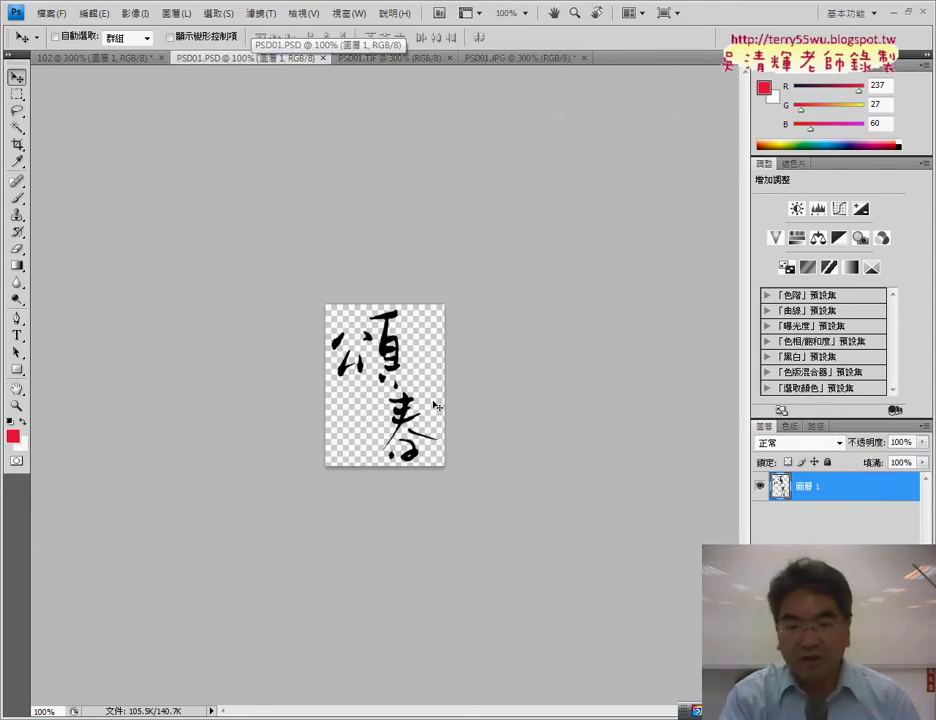
# Zoom PSD01.PSD to 300%, compare it with PSD01.TIF, then return to document 102
pyautogui.hotkey('ctrl', '+')
pyautogui.hotkey('ctrl', '+')
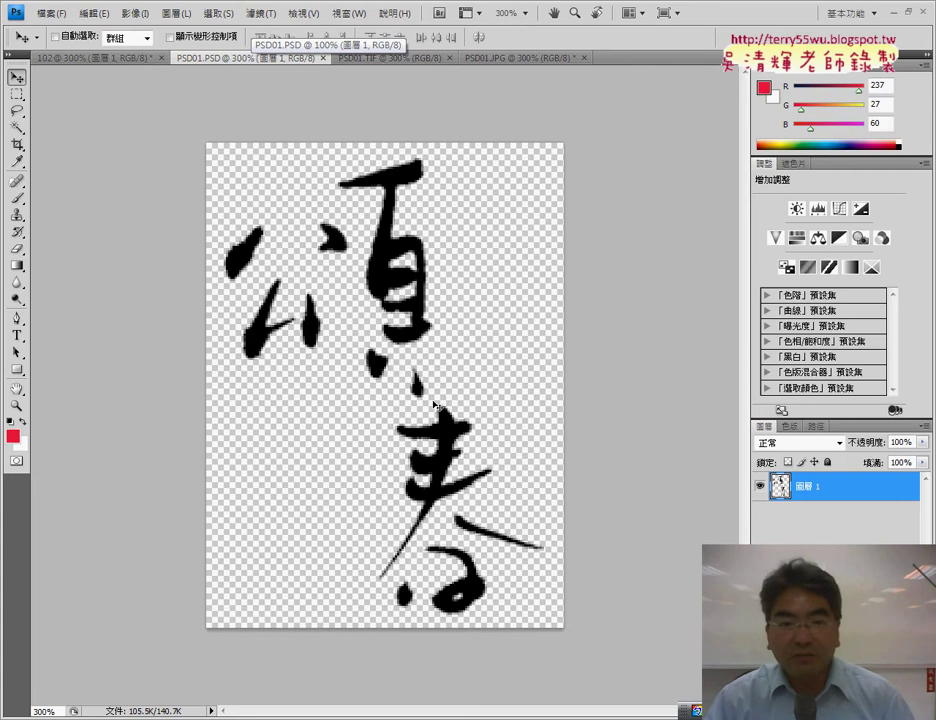
pyautogui.click(92, 57)
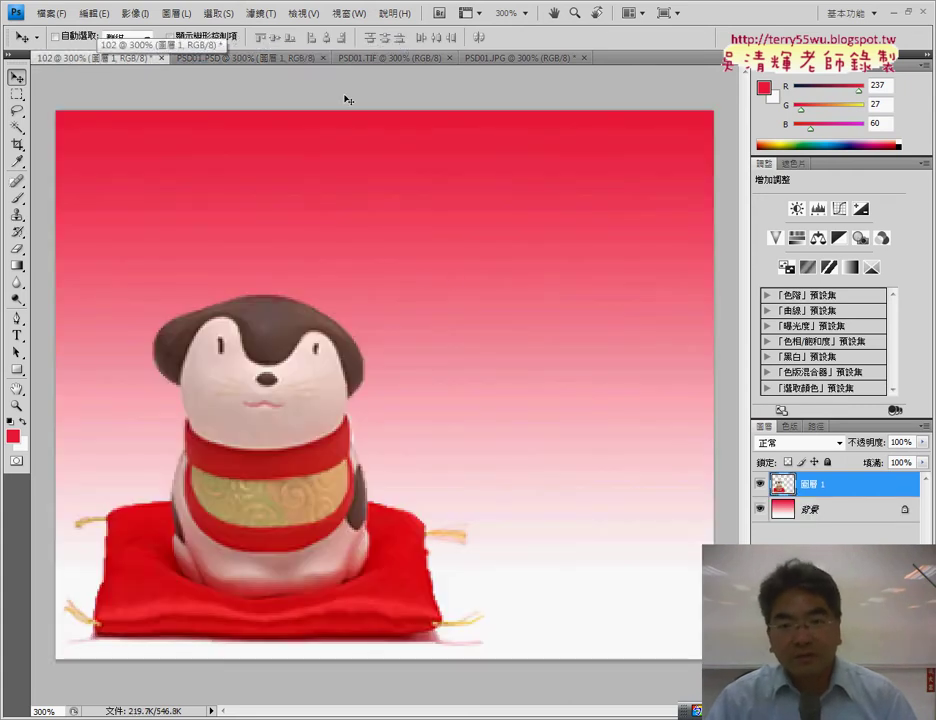
pyautogui.click(383, 58)
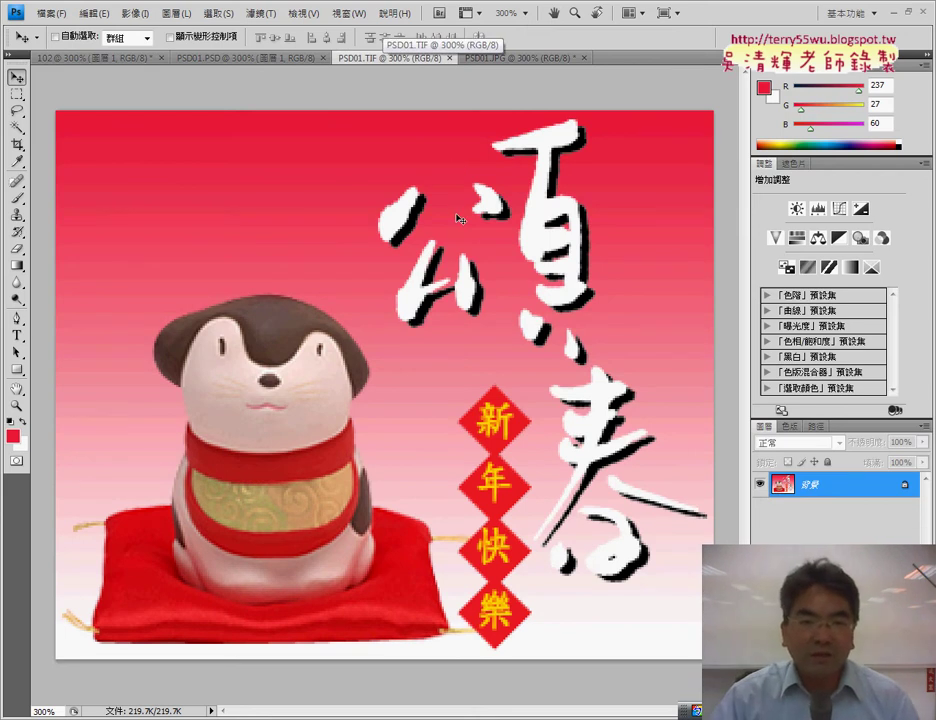
pyautogui.click(228, 58)
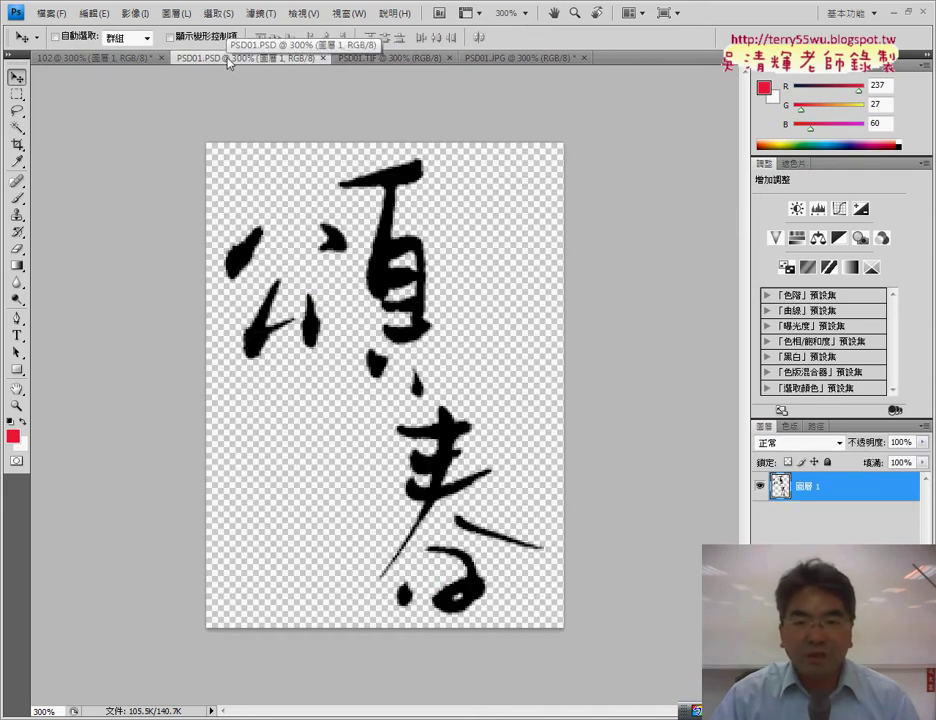
pyautogui.click(385, 58)
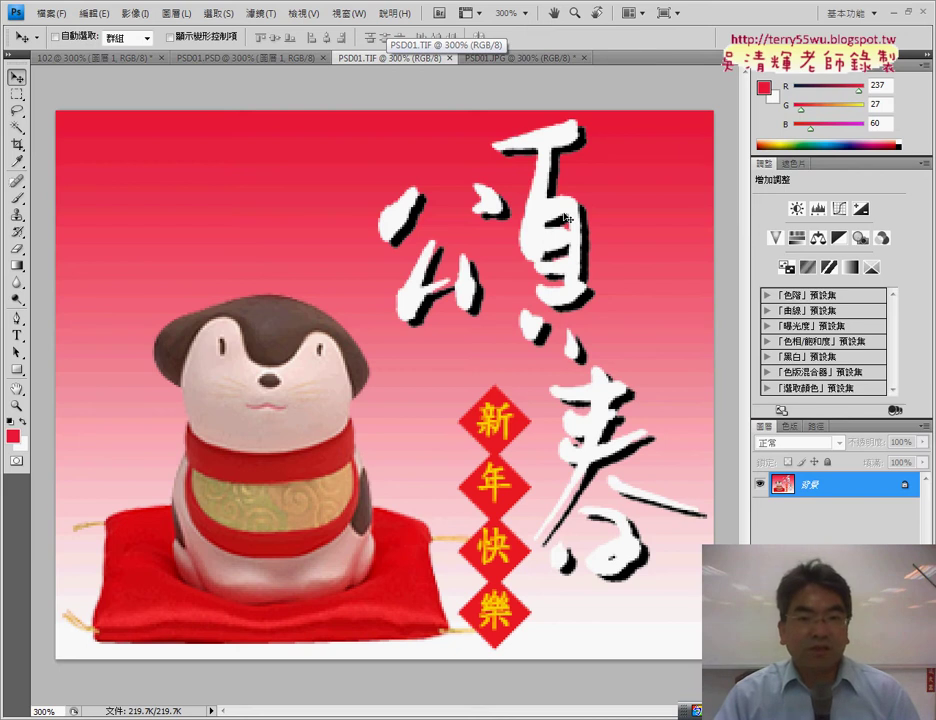
pyautogui.click(255, 58)
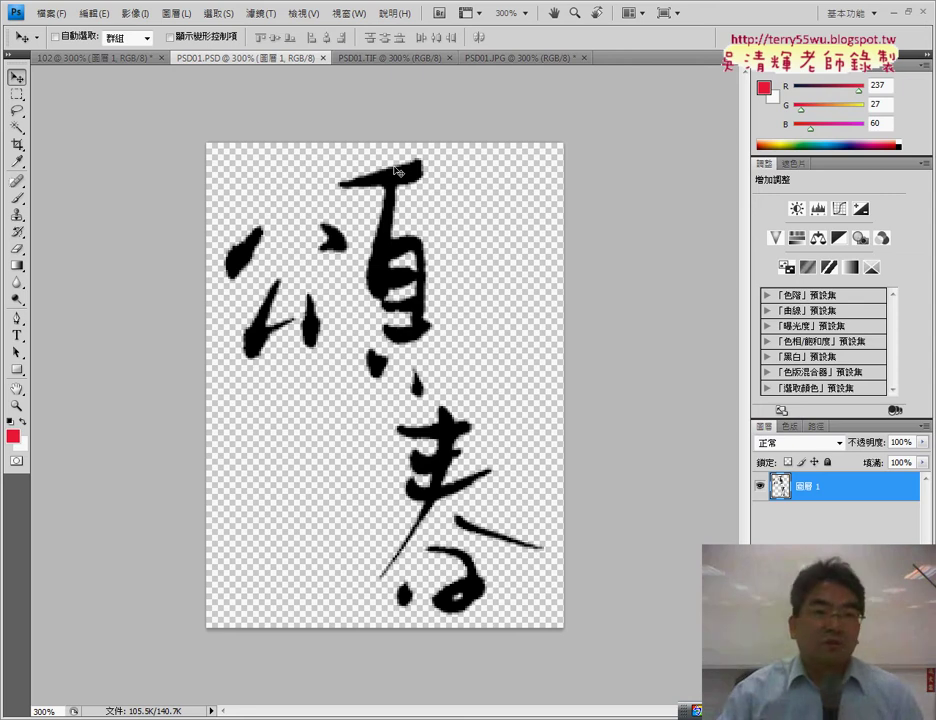
pyautogui.click(94, 58)
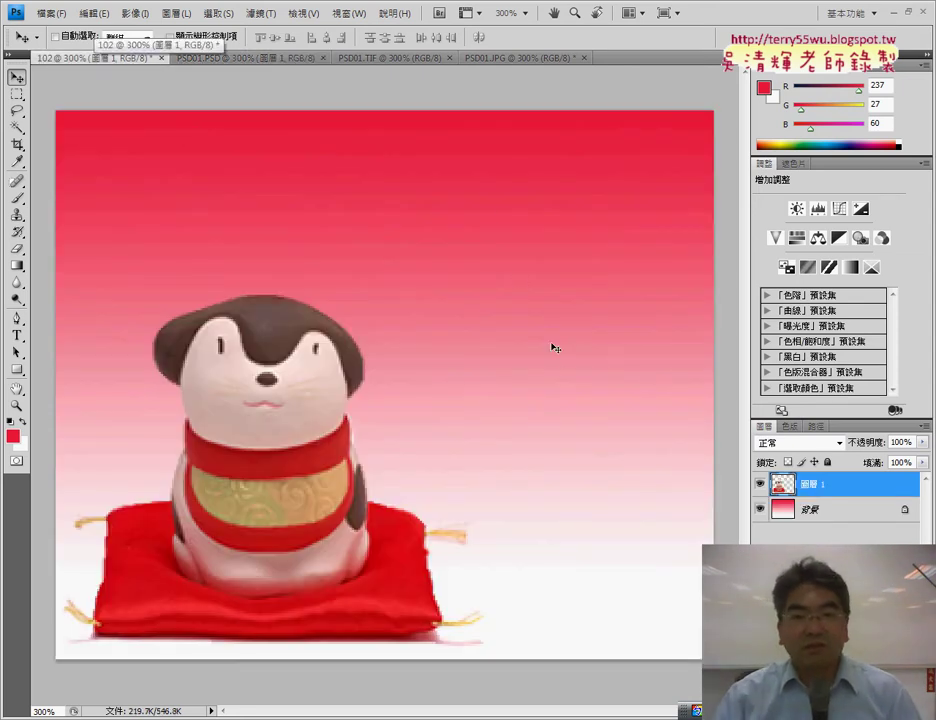